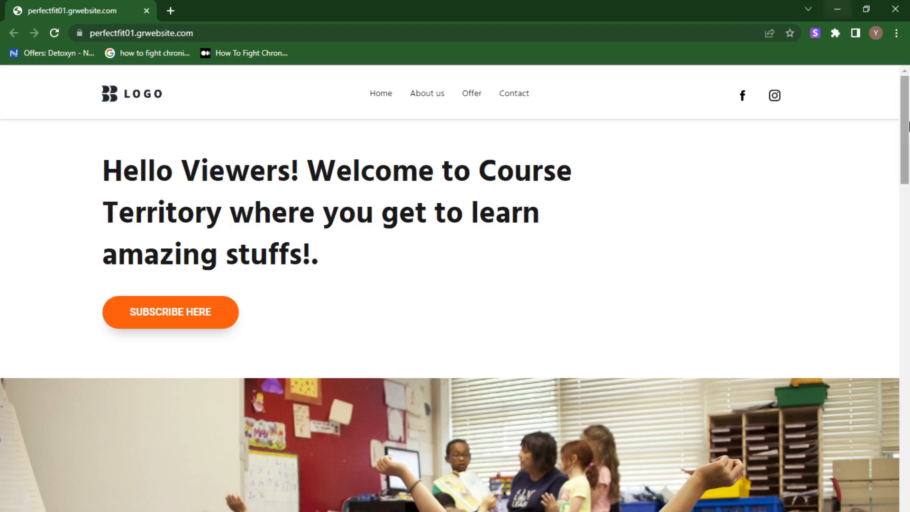
Review the published website's home page and highlight its welcome headline
{"action": "scroll", "coordinate": [906, 185], "scroll_direction": "down", "scroll_amount": 4}
{"action": "left_click_drag", "start_coordinate": [906, 186], "coordinate": [906, 127]}
{"action": "mouse_move", "coordinate": [908, 128]}
{"action": "left_mouse_down"}
{"action": "mouse_move", "coordinate": [908, 386]}
{"action": "mouse_move", "coordinate": [908, 127]}
{"action": "left_mouse_up"}
{"action": "left_click_drag", "start_coordinate": [101, 164], "coordinate": [343, 255]}
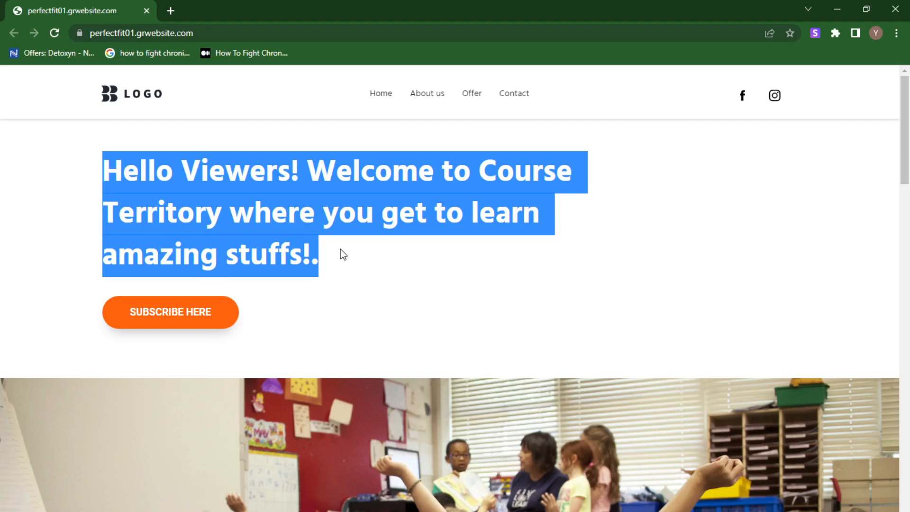
Test the Facebook and Instagram links in the website header, returning to the site after each one
{"action": "left_click", "coordinate": [743, 98]}
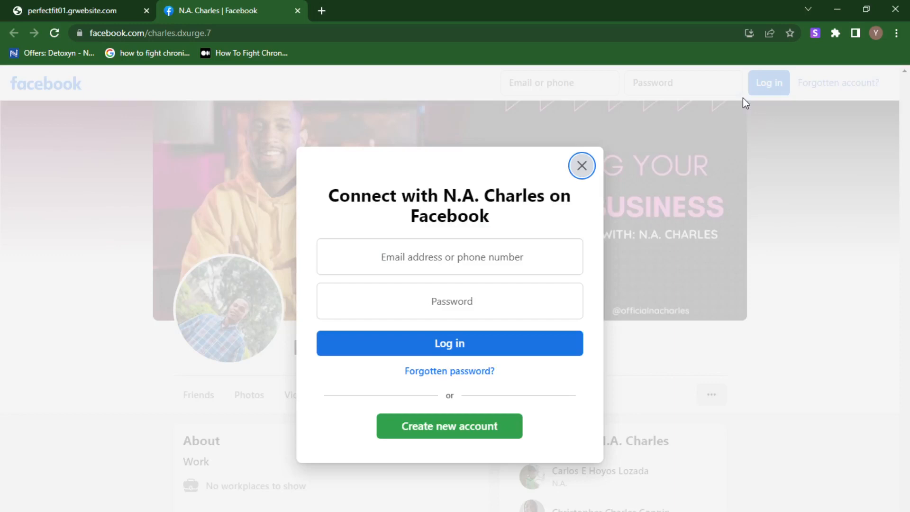
{"action": "left_click", "coordinate": [51, 5]}
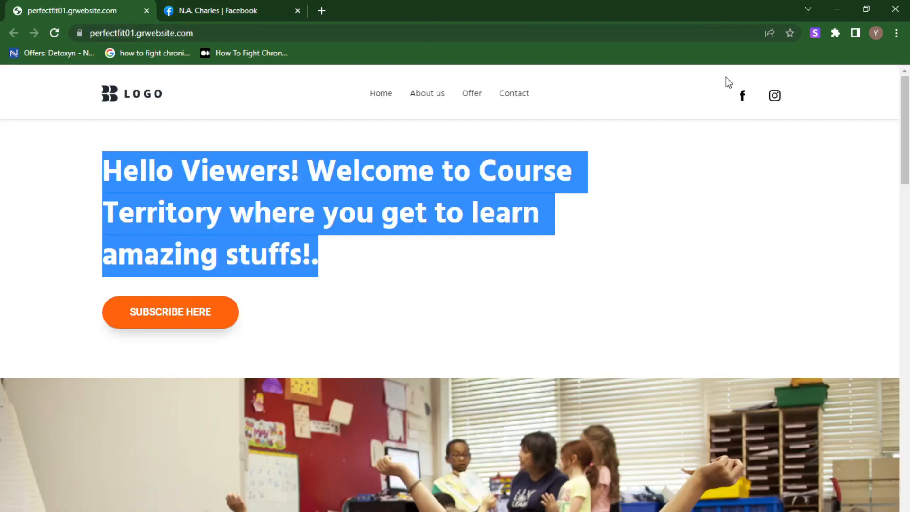
{"action": "left_click", "coordinate": [774, 99]}
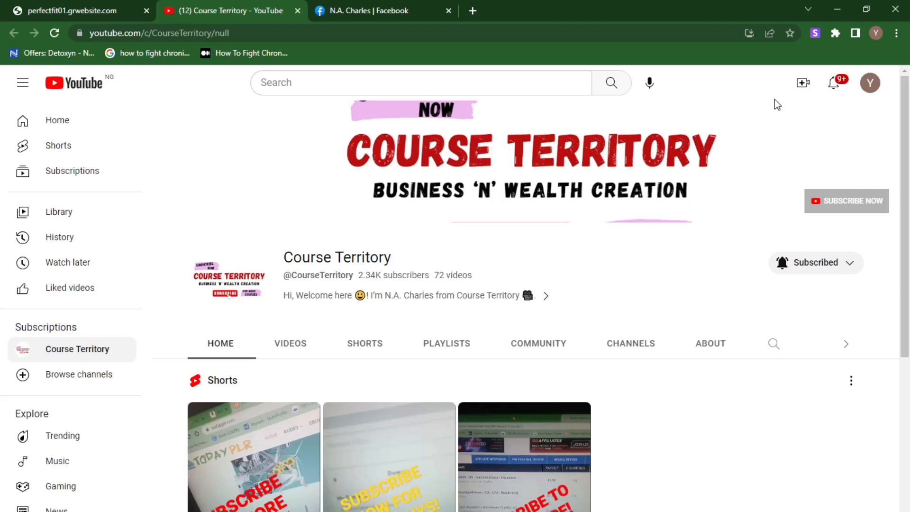
{"action": "left_click", "coordinate": [78, 5]}
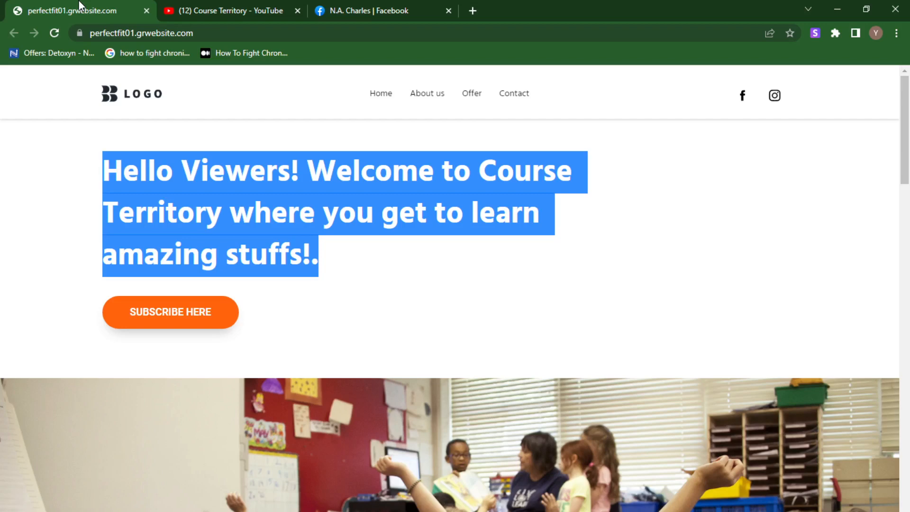
Clear the headline selection and inspect the name and email sign-up form further down the home page
{"action": "left_click", "coordinate": [558, 260]}
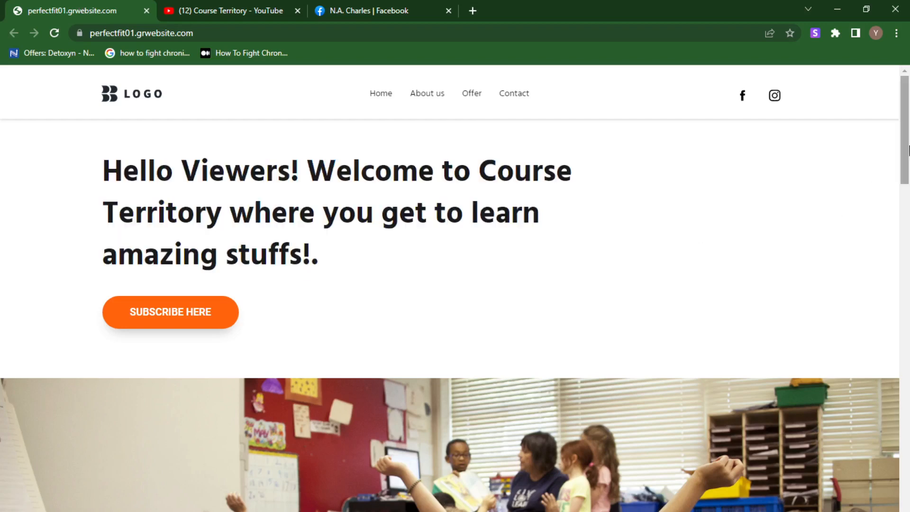
{"action": "left_click_drag", "start_coordinate": [907, 151], "coordinate": [907, 287]}
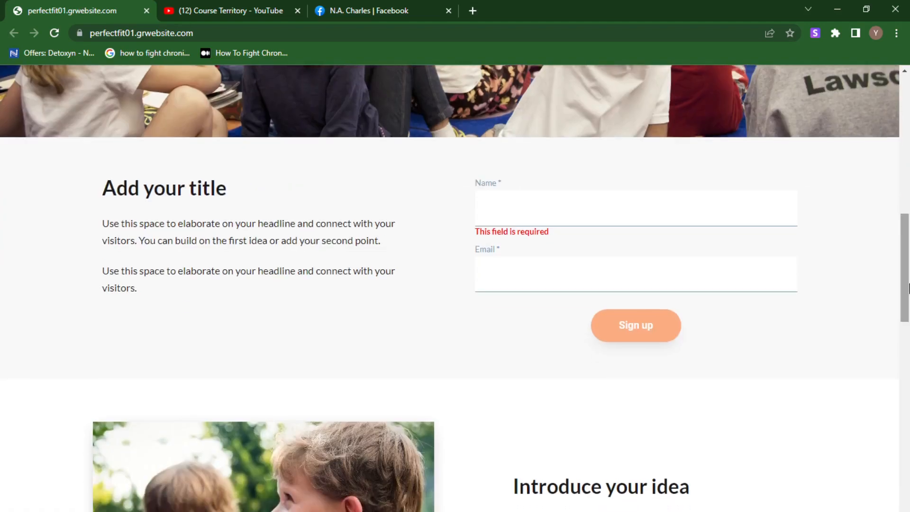
{"action": "left_click", "coordinate": [676, 214]}
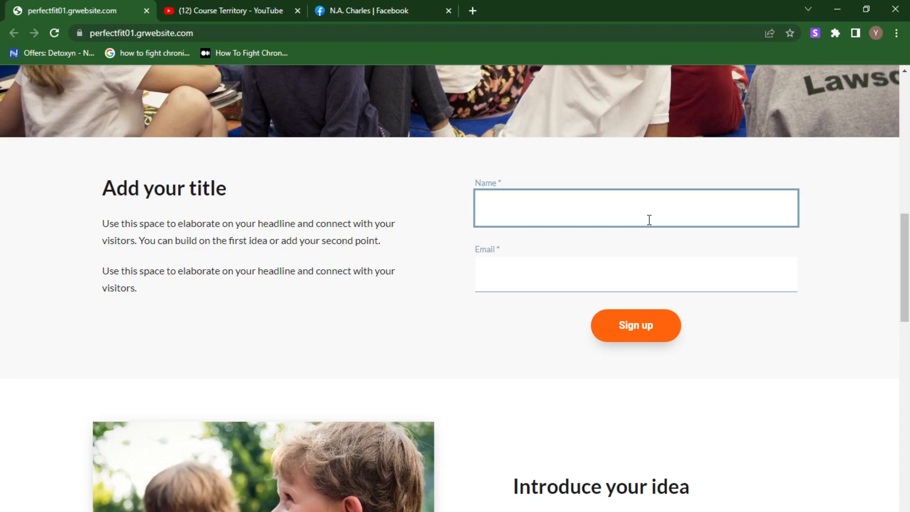
Open the GetResponse dashboard at app.getresponse.com/dashboard in a new browser tab
{"action": "left_click", "coordinate": [473, 14]}
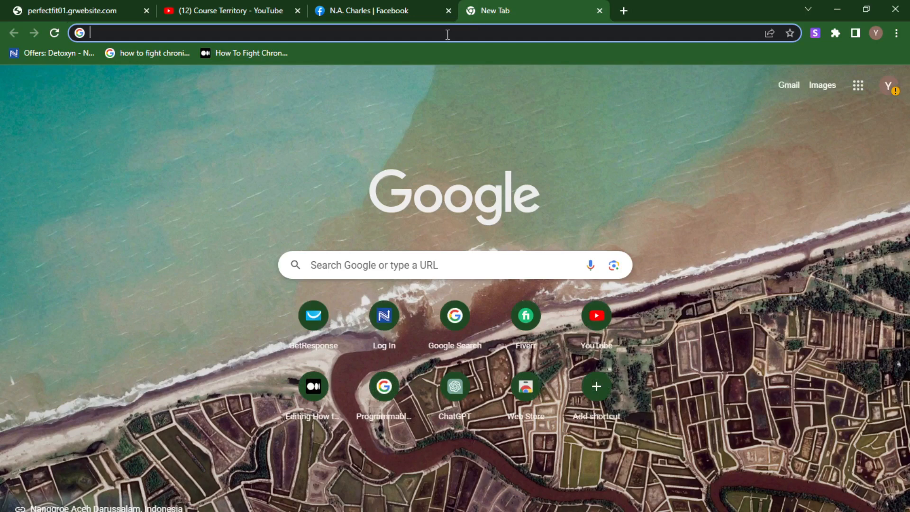
{"action": "type", "text": "GET"}
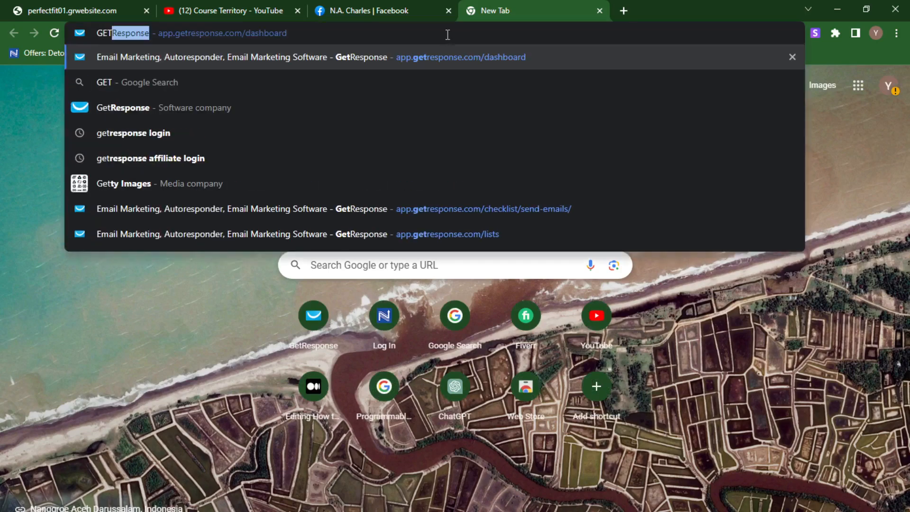
{"action": "key", "text": "Return"}
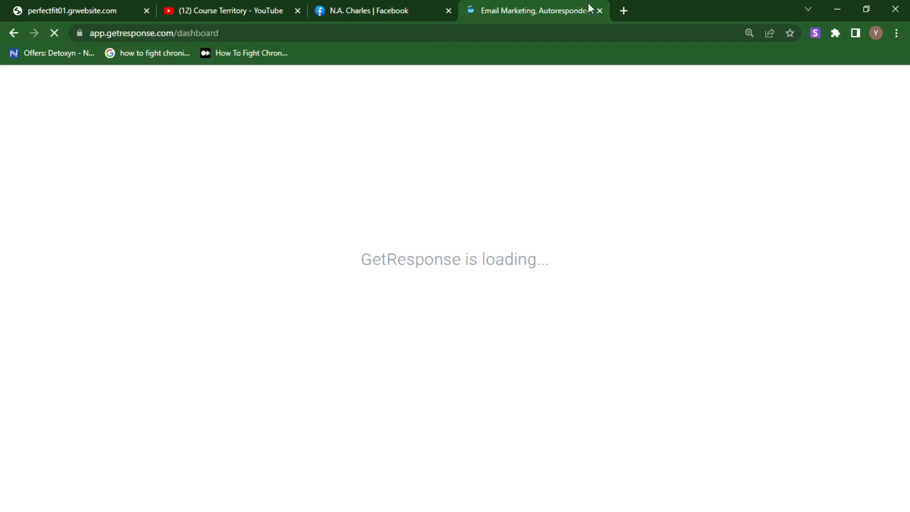
Open the getresponse.com home page in another new browser tab
{"action": "key", "text": "ctrl+t"}
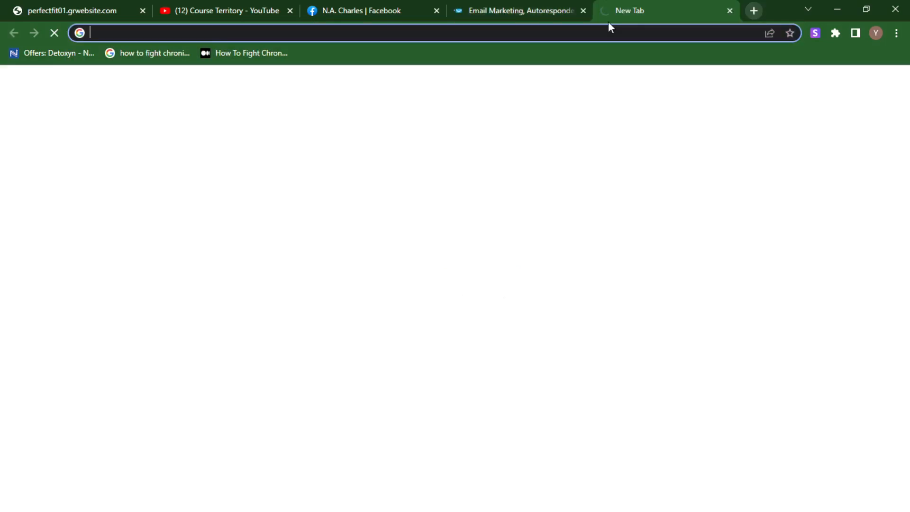
{"action": "type", "text": "GET"}
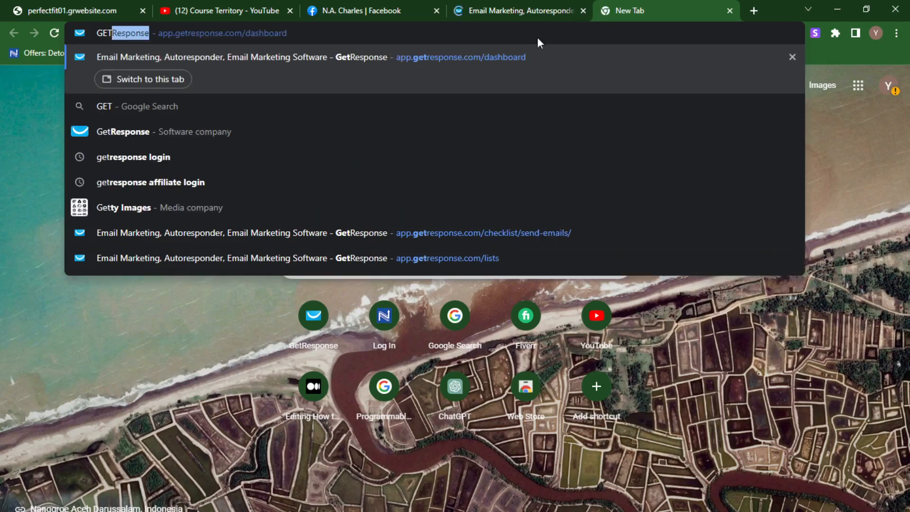
{"action": "key", "text": "Right"}
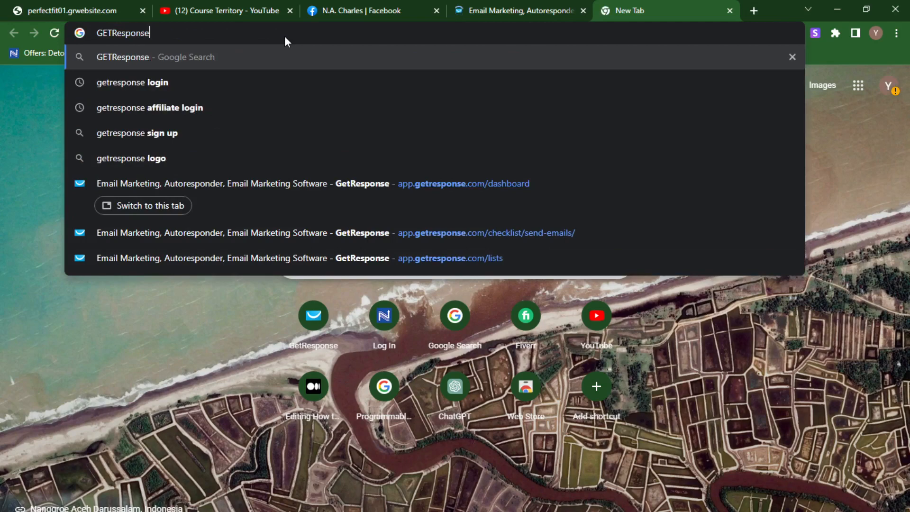
{"action": "type", "text": ".COM"}
{"action": "key", "text": "BackSpace"}
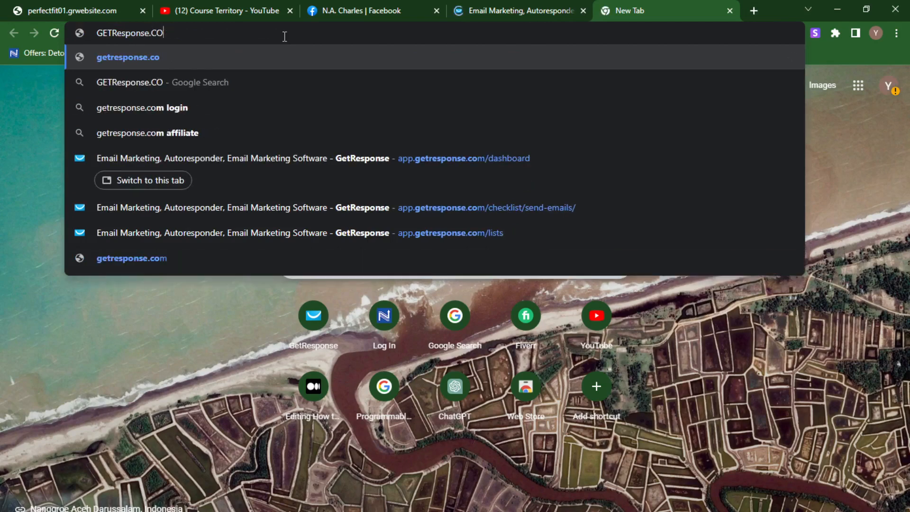
{"action": "key", "text": "BackSpace"}
{"action": "key", "text": "BackSpace"}
{"action": "key", "text": "BackSpace"}
{"action": "type", "text": ".com"}
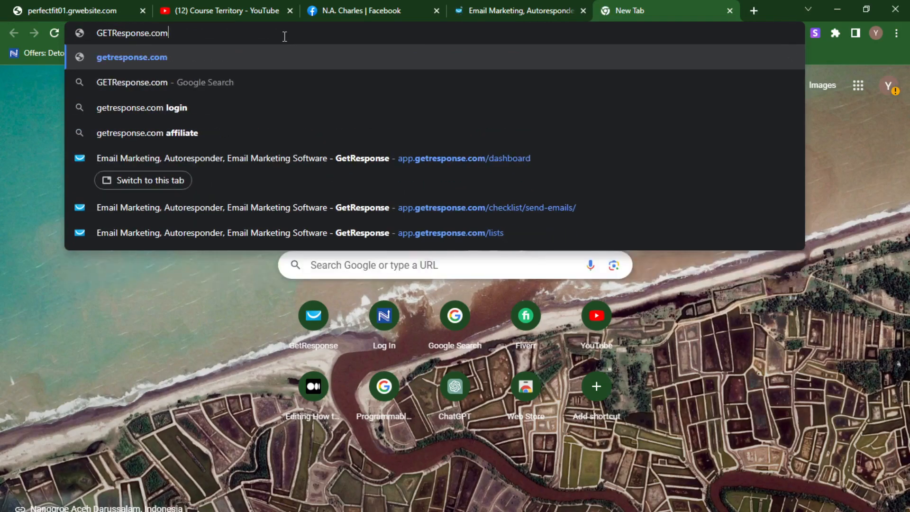
{"action": "left_click", "coordinate": [121, 32]}
{"action": "key", "text": "BackSpace"}
{"action": "key", "text": "BackSpace"}
{"action": "key", "text": "BackSpace"}
{"action": "key", "text": "BackSpace"}
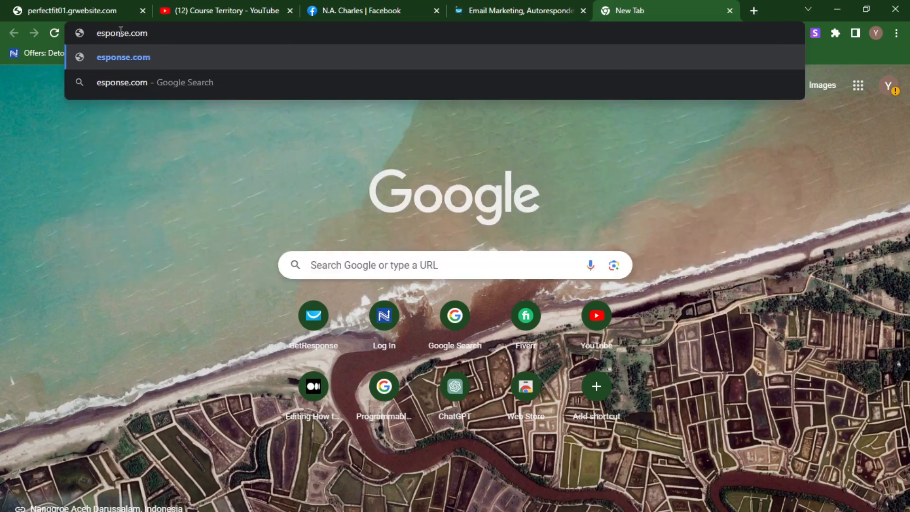
{"action": "type", "text": "get"}
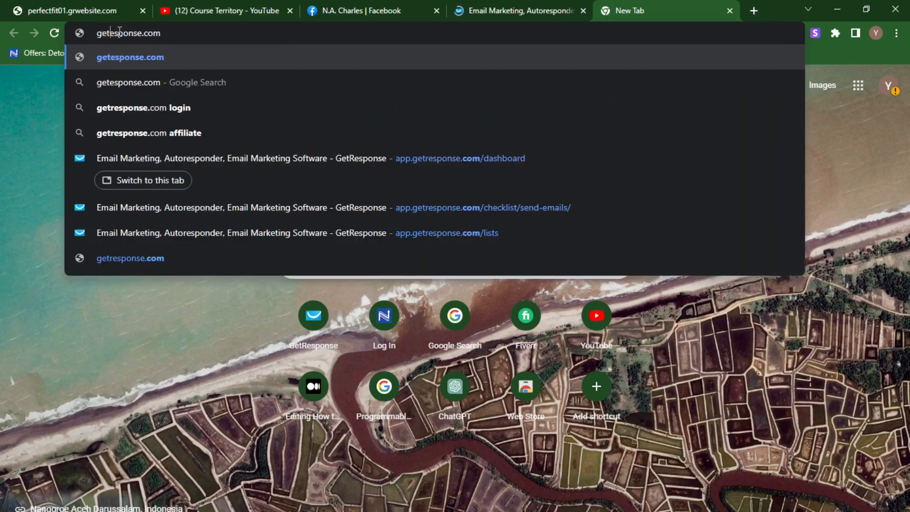
{"action": "type", "text": "r"}
{"action": "key", "text": "Return"}
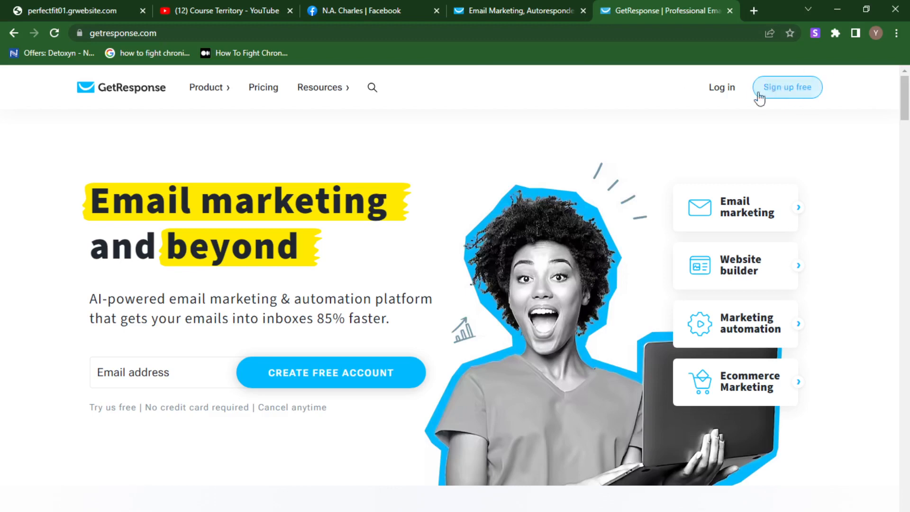
View the free account sign-up page, compare it with the logged-in account tab, and return to the GetResponse home page
{"action": "left_click", "coordinate": [786, 93]}
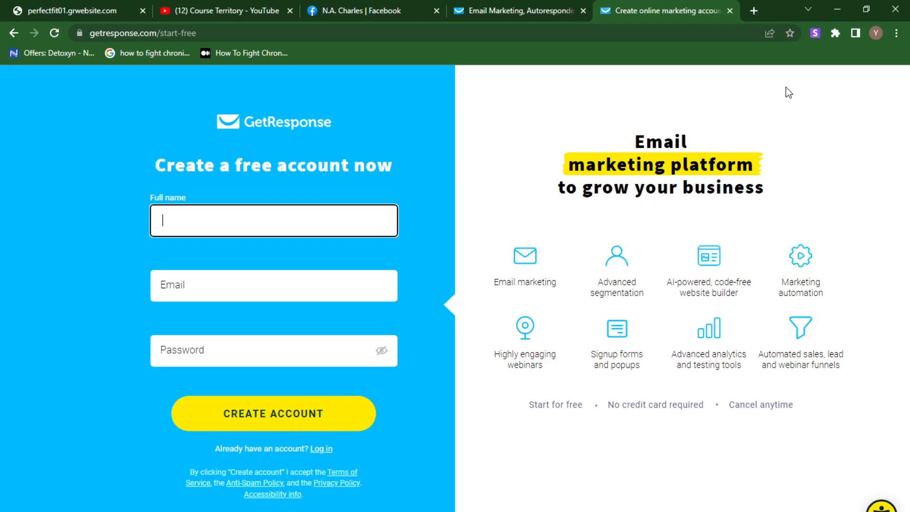
{"action": "left_click", "coordinate": [513, 6]}
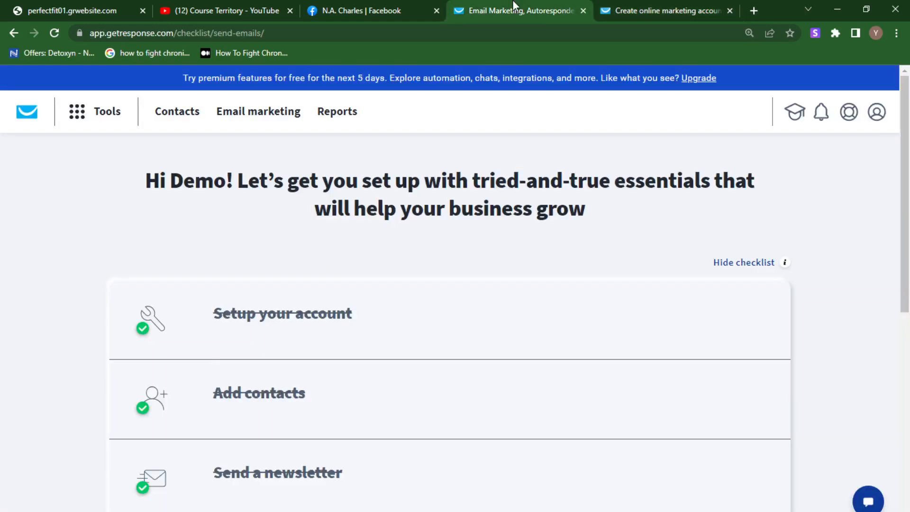
{"action": "left_click", "coordinate": [662, 6]}
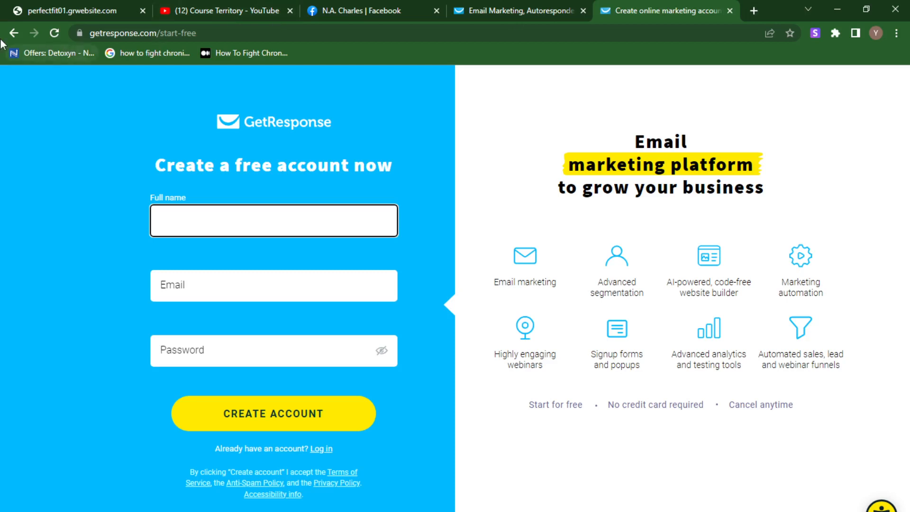
{"action": "left_click", "coordinate": [13, 34]}
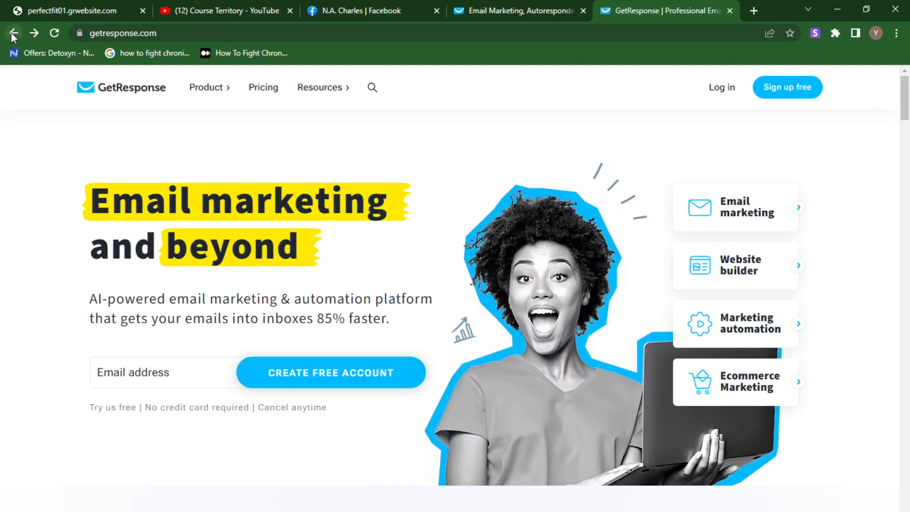
Return to the logged-in GetResponse account and open the Website Builder
{"action": "left_click", "coordinate": [72, 7]}
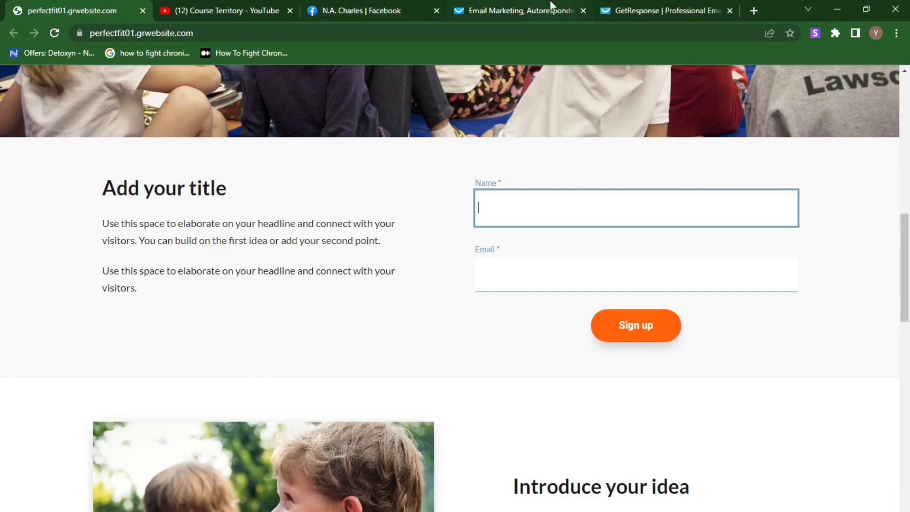
{"action": "left_click", "coordinate": [662, 6]}
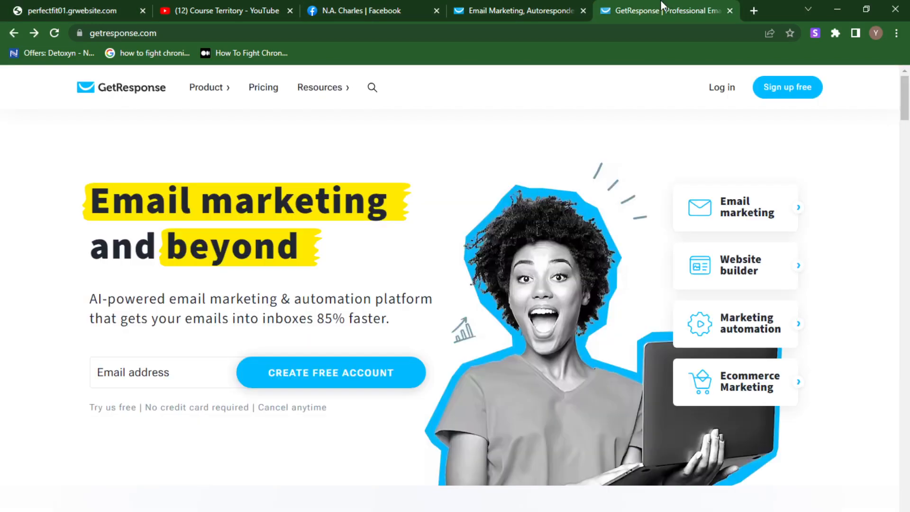
{"action": "left_click", "coordinate": [549, 6]}
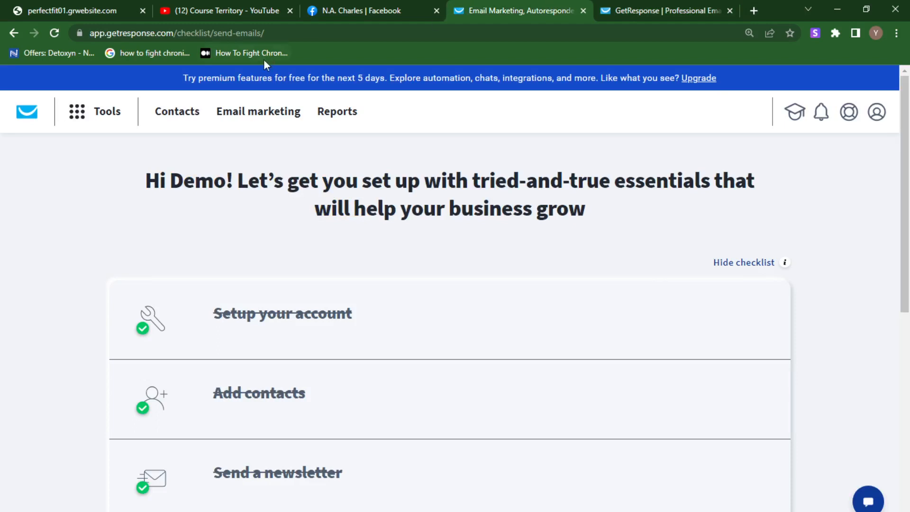
{"action": "left_click", "coordinate": [82, 118]}
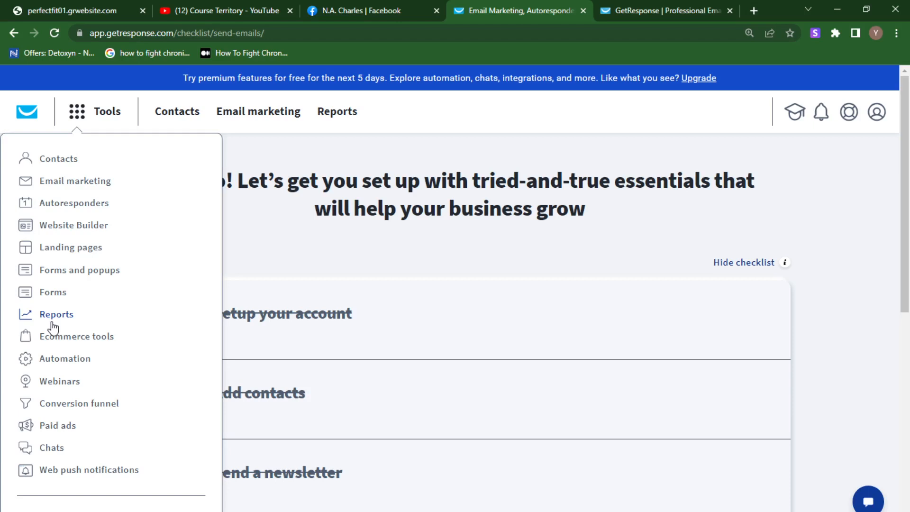
{"action": "left_click", "coordinate": [79, 228]}
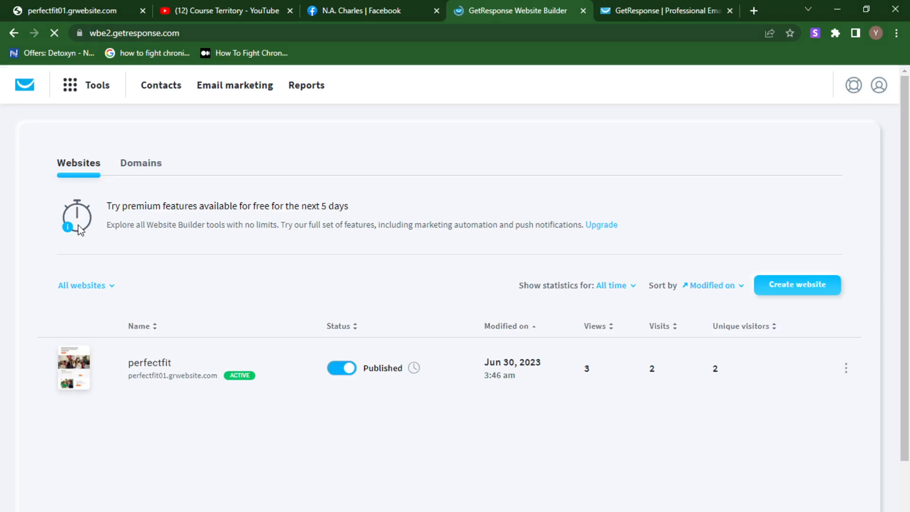
Check the published perfectfit website and its address, and return to the Website Builder's site list
{"action": "left_click", "coordinate": [161, 367]}
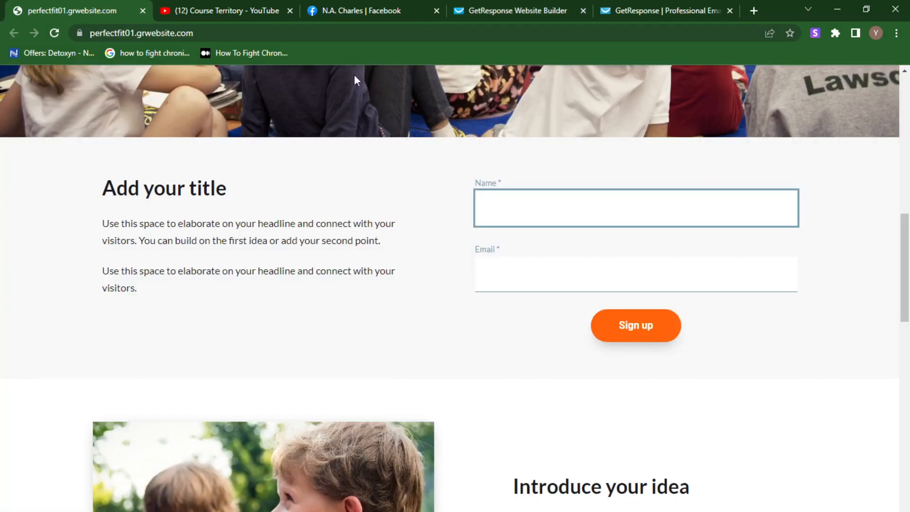
{"action": "left_click", "coordinate": [289, 30]}
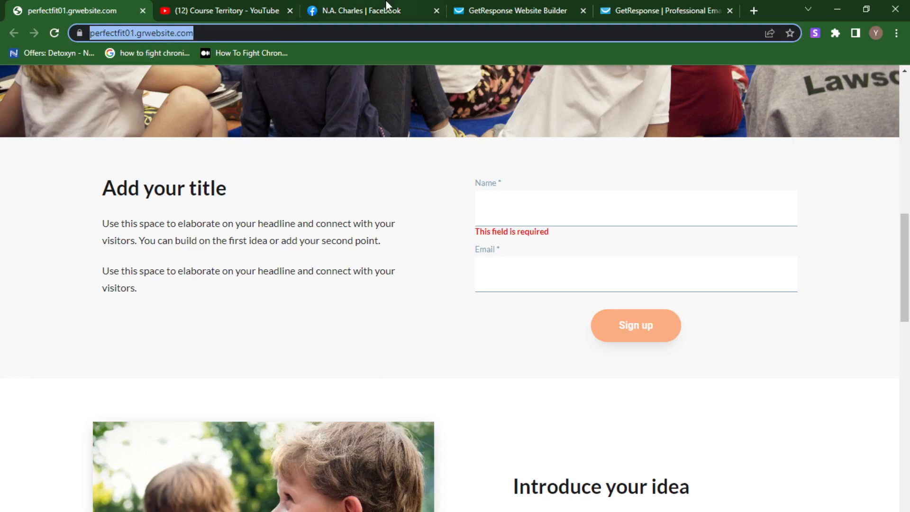
{"action": "left_click", "coordinate": [488, 6]}
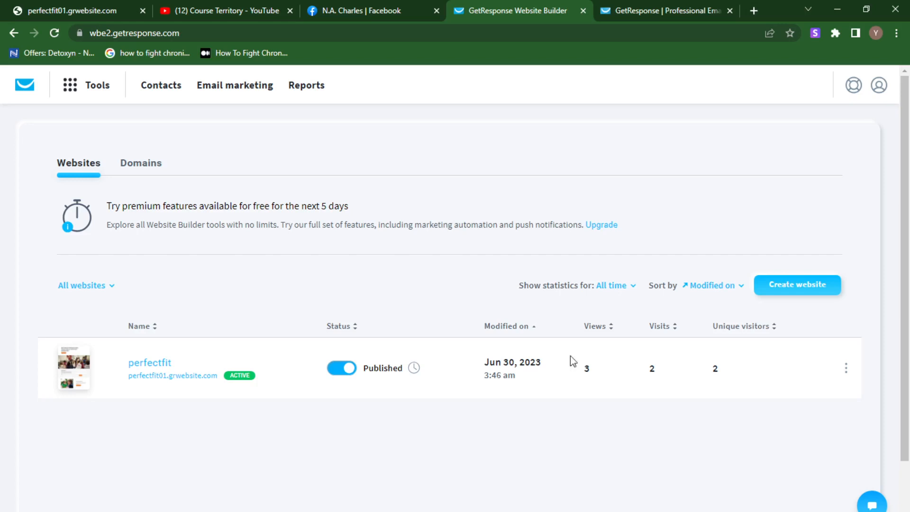
Start creating a website from a ready-made template and browse the predesigned templates
{"action": "left_click", "coordinate": [803, 286]}
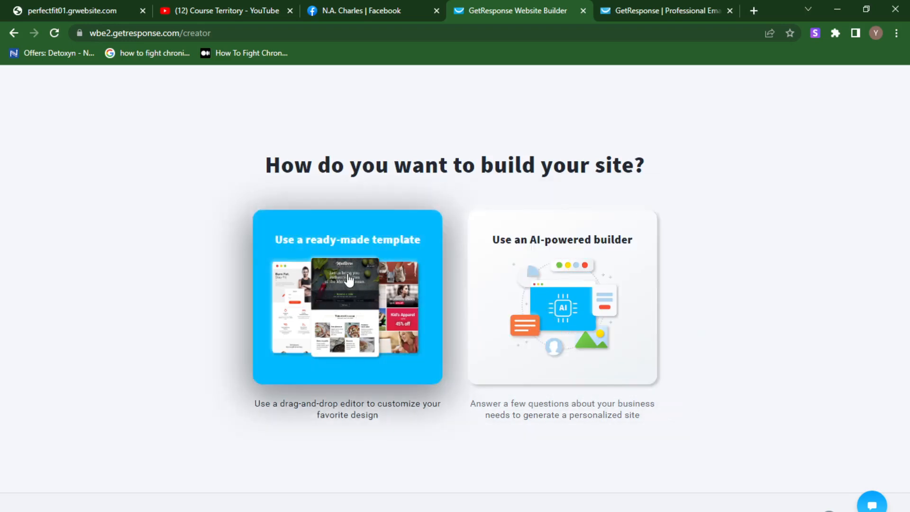
{"action": "left_click", "coordinate": [348, 280]}
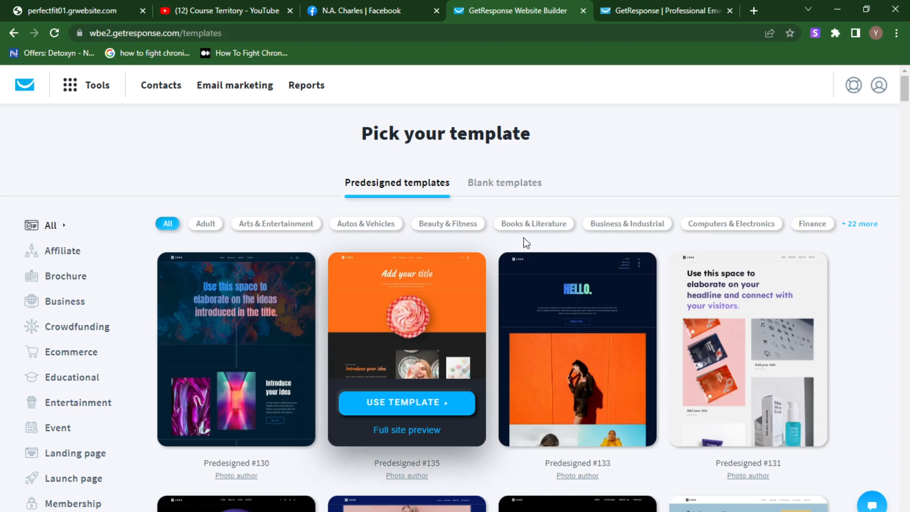
{"action": "left_click_drag", "start_coordinate": [904, 97], "coordinate": [907, 160]}
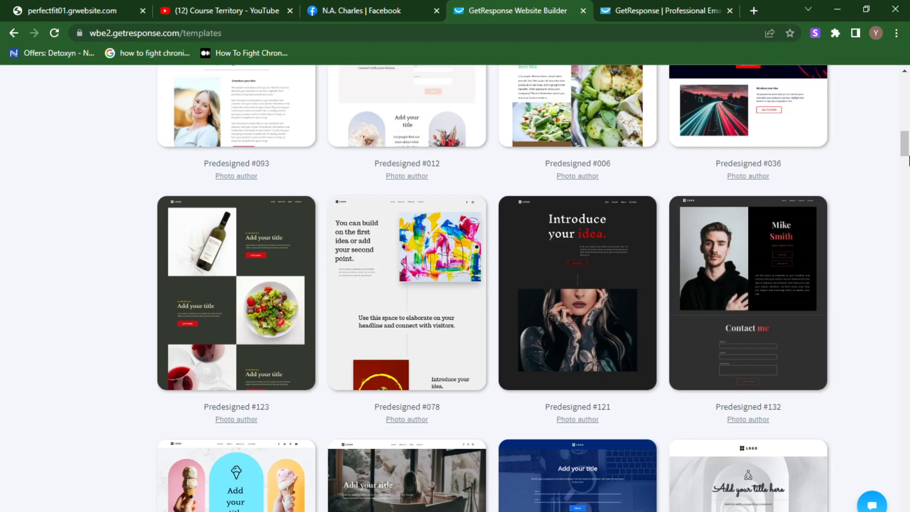
{"action": "scroll", "coordinate": [908, 161], "scroll_direction": "up", "scroll_amount": 4}
{"action": "left_click_drag", "start_coordinate": [908, 150], "coordinate": [908, 243]}
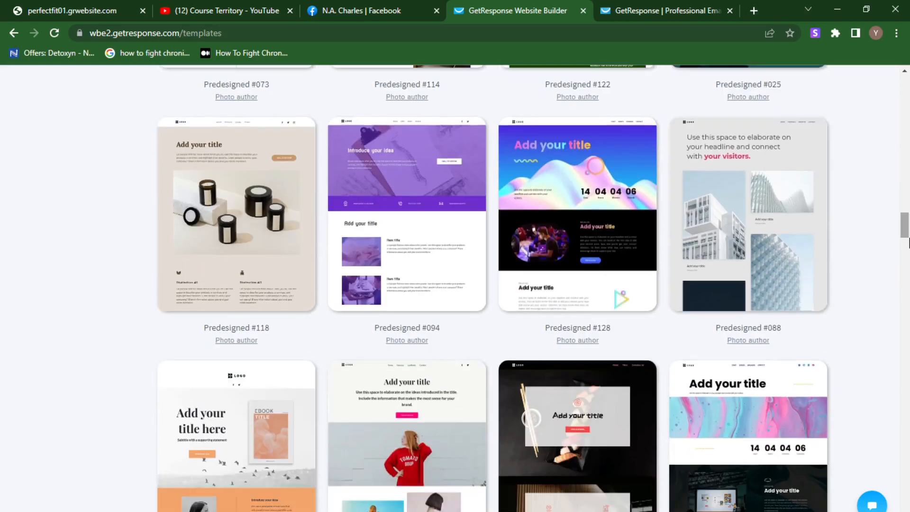
{"action": "left_click_drag", "start_coordinate": [908, 242], "coordinate": [908, 95]}
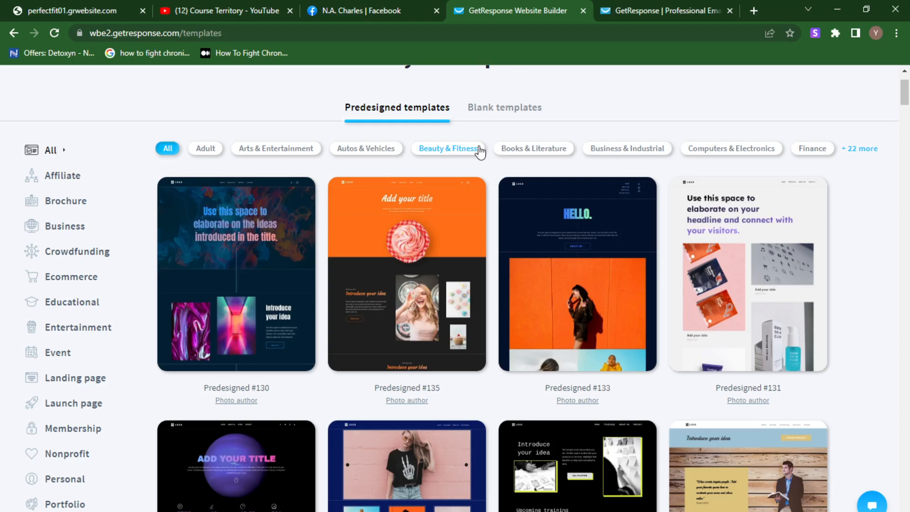
Filter the predesigned templates by Autos & Vehicles and look through the matching designs
{"action": "left_click", "coordinate": [367, 150]}
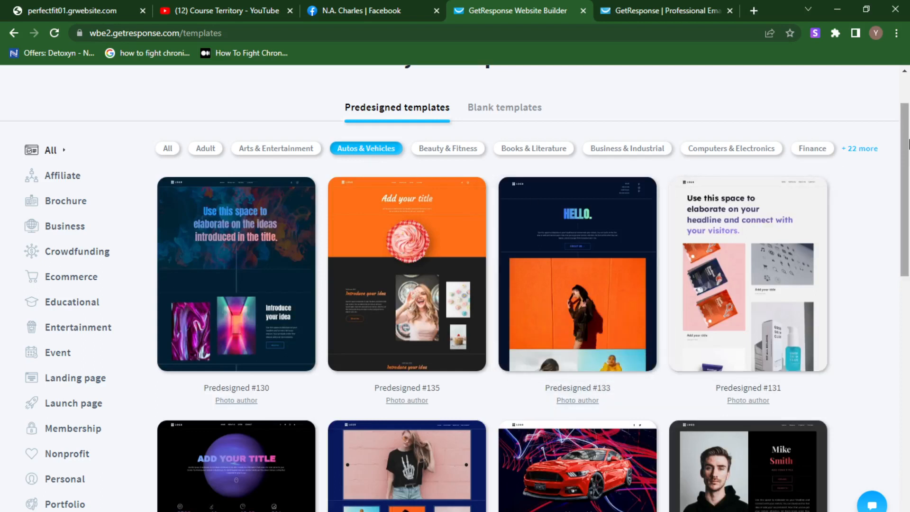
{"action": "left_click_drag", "start_coordinate": [907, 172], "coordinate": [907, 294]}
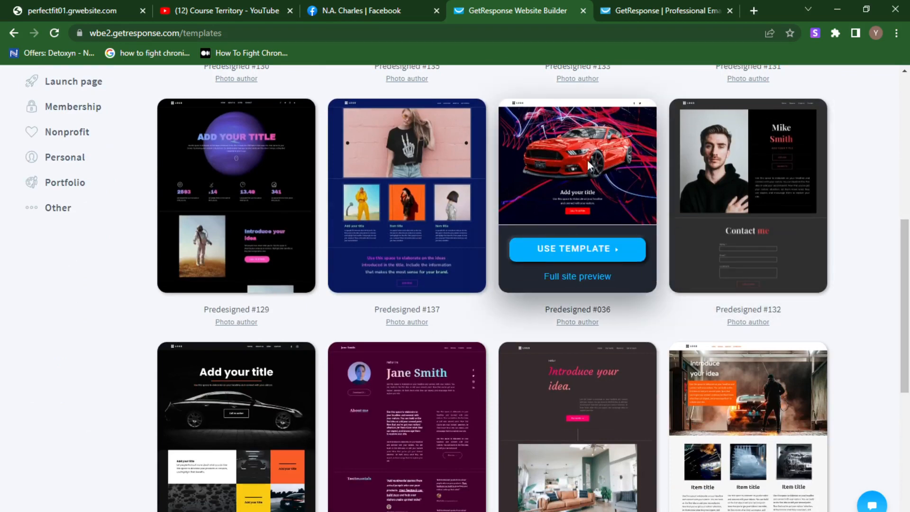
{"action": "mouse_move", "coordinate": [250, 439]}
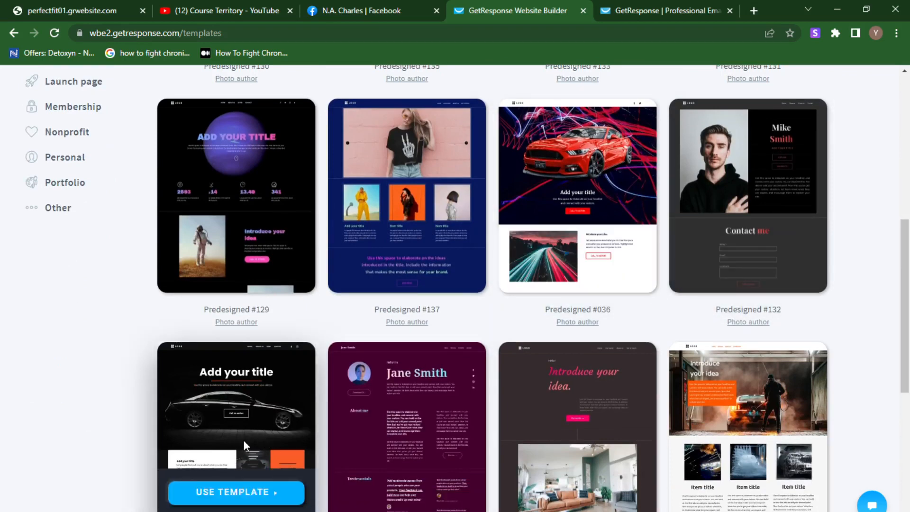
{"action": "left_click_drag", "start_coordinate": [908, 305], "coordinate": [908, 436]}
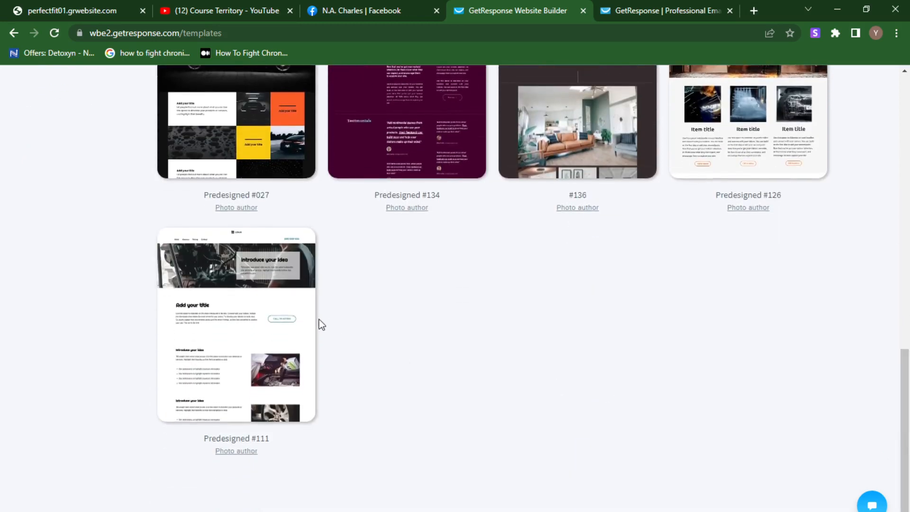
{"action": "mouse_move", "coordinate": [237, 336]}
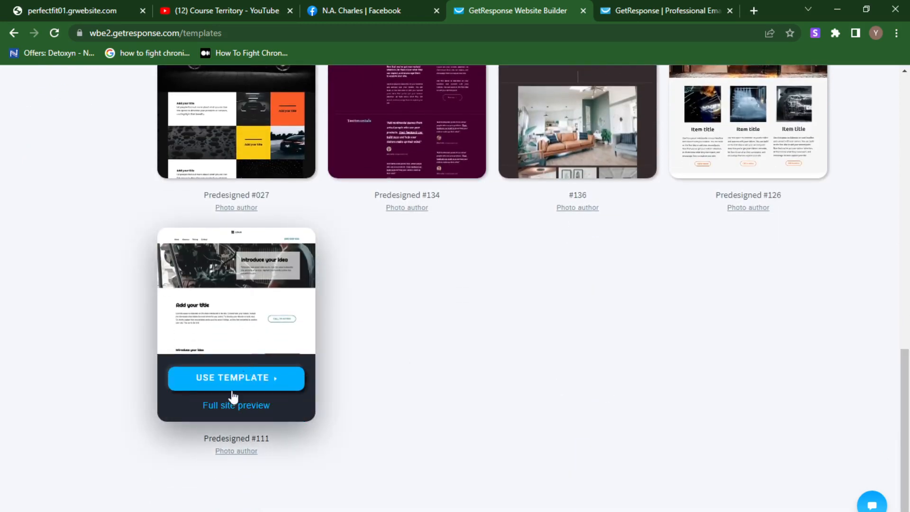
{"action": "scroll", "coordinate": [582, 211], "scroll_direction": "up", "scroll_amount": 15}
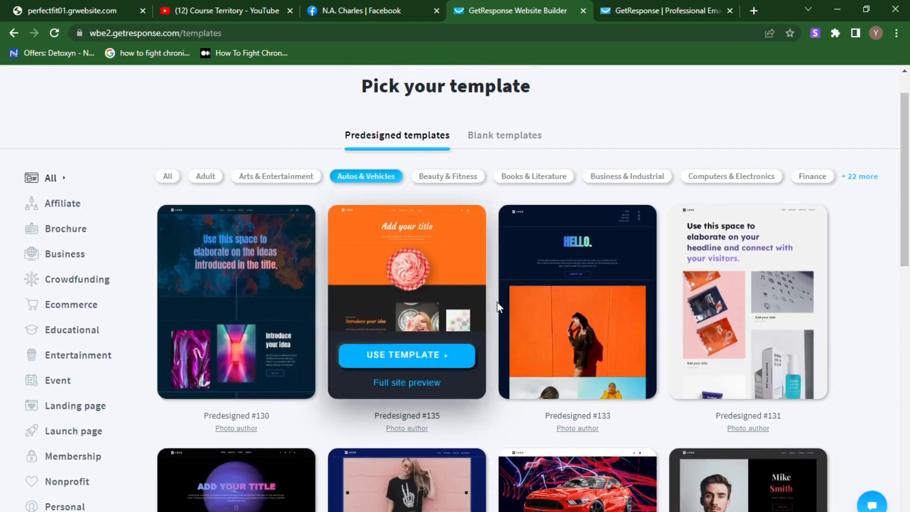
{"action": "mouse_move", "coordinate": [654, 386]}
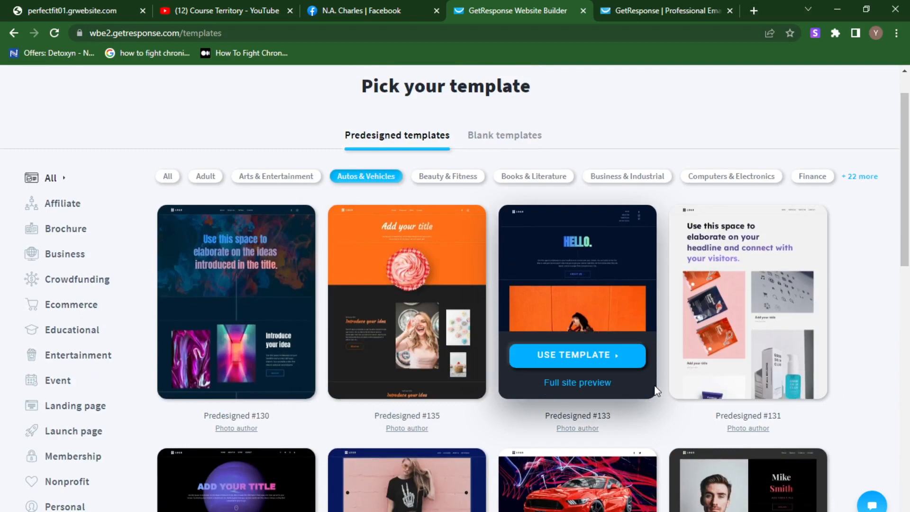
Show the templates of all categories again and start the website from template Predesigned #063
{"action": "left_click", "coordinate": [167, 178]}
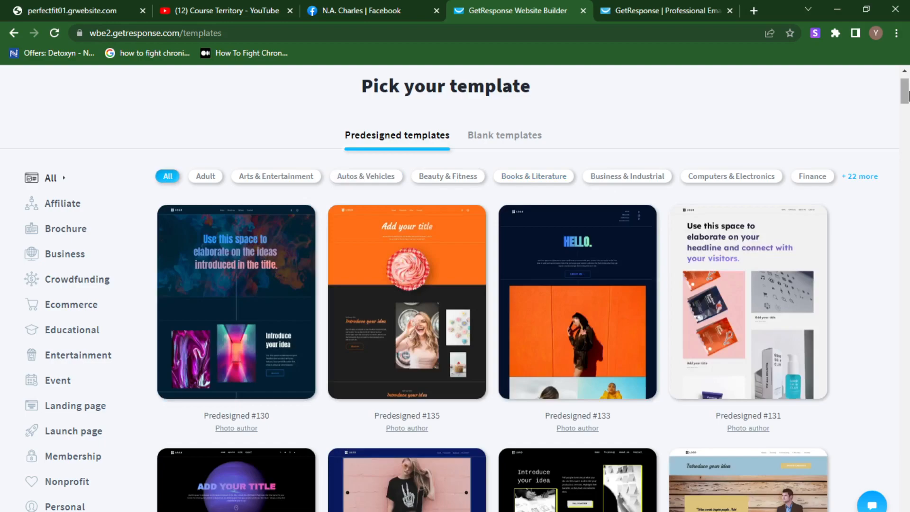
{"action": "left_click_drag", "start_coordinate": [908, 91], "coordinate": [908, 154]}
{"action": "left_click_drag", "start_coordinate": [905, 170], "coordinate": [857, 463]}
{"action": "mouse_move", "coordinate": [213, 387]}
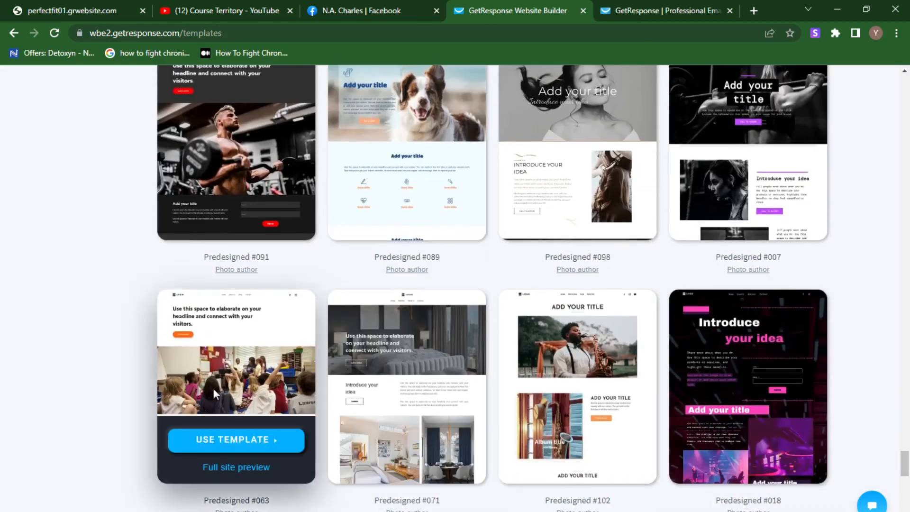
{"action": "left_click", "coordinate": [245, 446]}
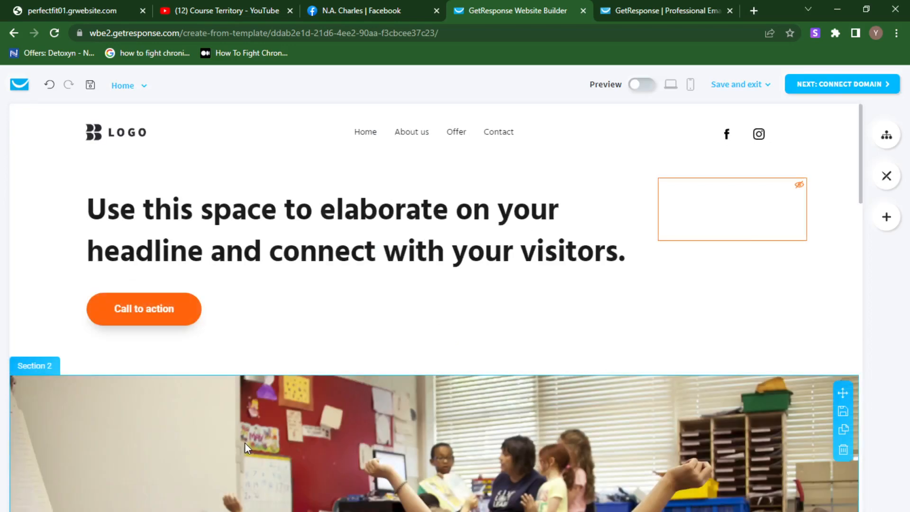
Check the headline section of the published perfectfit site and return to the template editor
{"action": "left_click", "coordinate": [69, 6]}
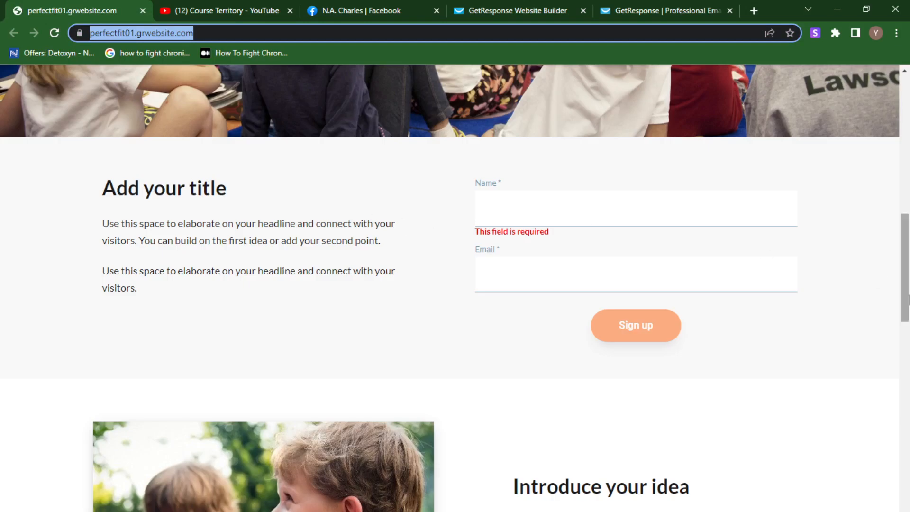
{"action": "left_click_drag", "start_coordinate": [908, 296], "coordinate": [907, 136]}
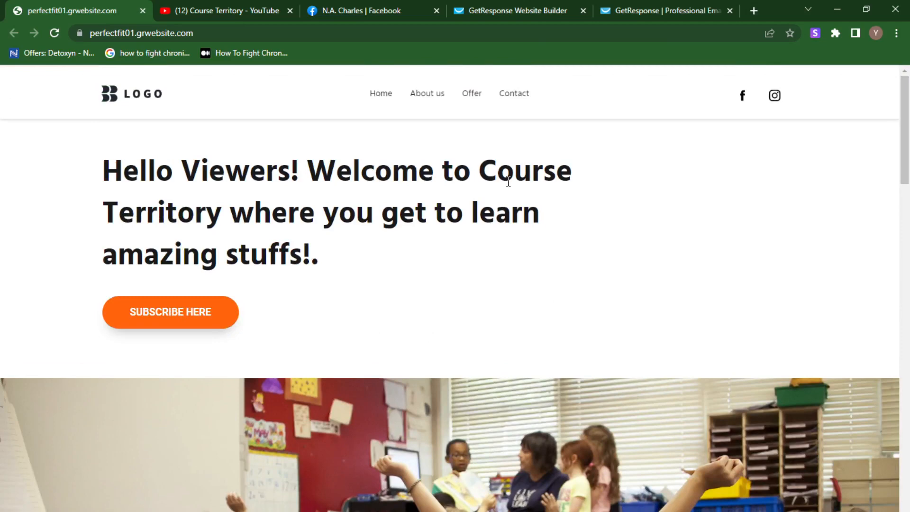
{"action": "left_click", "coordinate": [516, 11]}
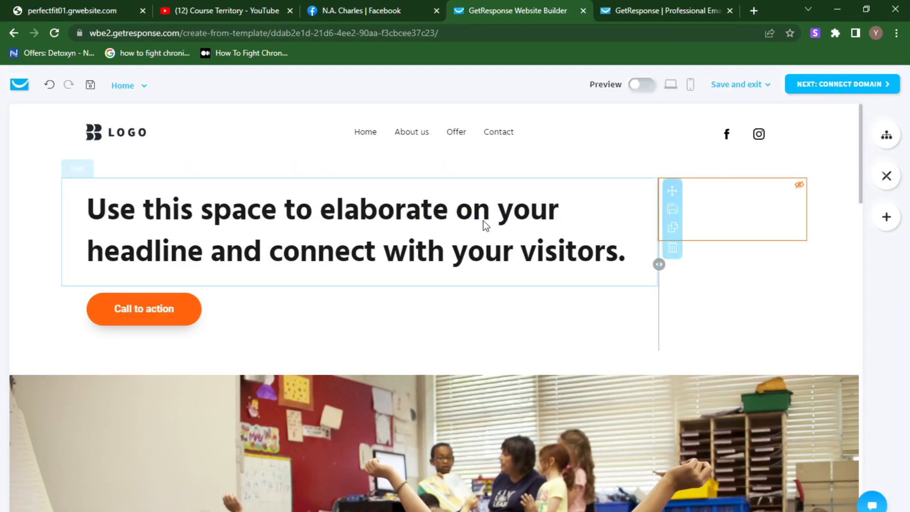
Inspect the settings of the main headline text block and the header's logo image
{"action": "left_click", "coordinate": [484, 261]}
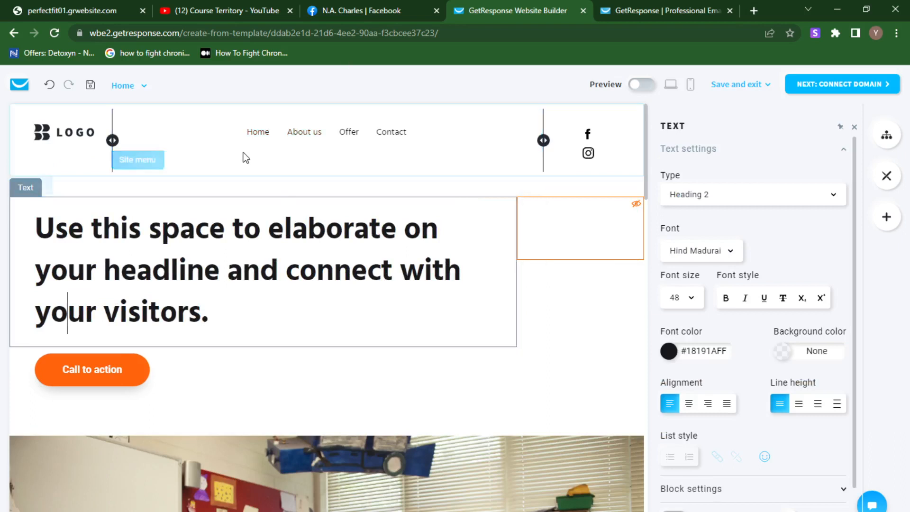
{"action": "left_click", "coordinate": [42, 163]}
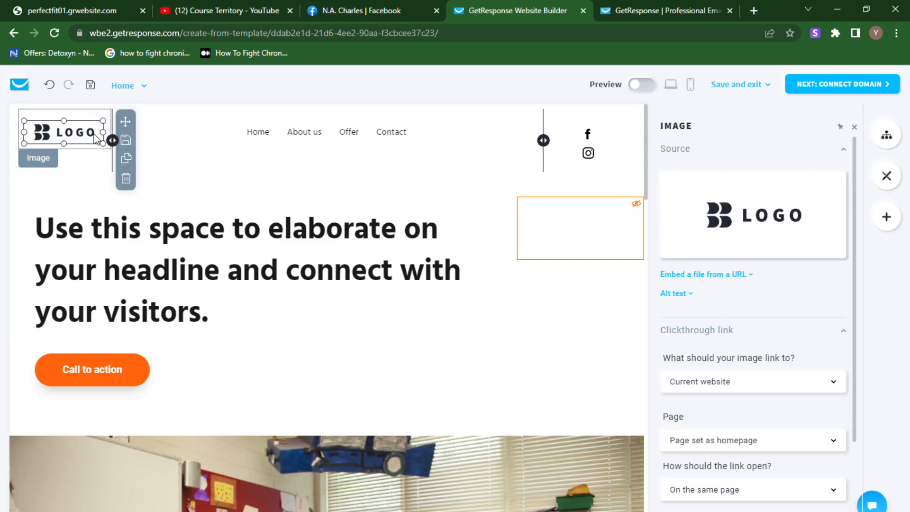
Replace the main headline text with "Hello To My Subscribers, and I hope you guys are doing cool?"
{"action": "left_click", "coordinate": [286, 263]}
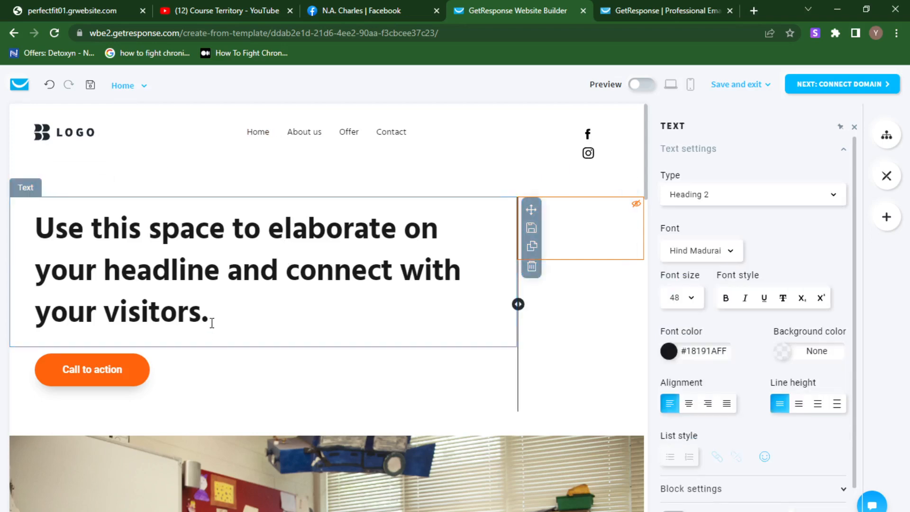
{"action": "left_click_drag", "start_coordinate": [212, 319], "coordinate": [42, 234]}
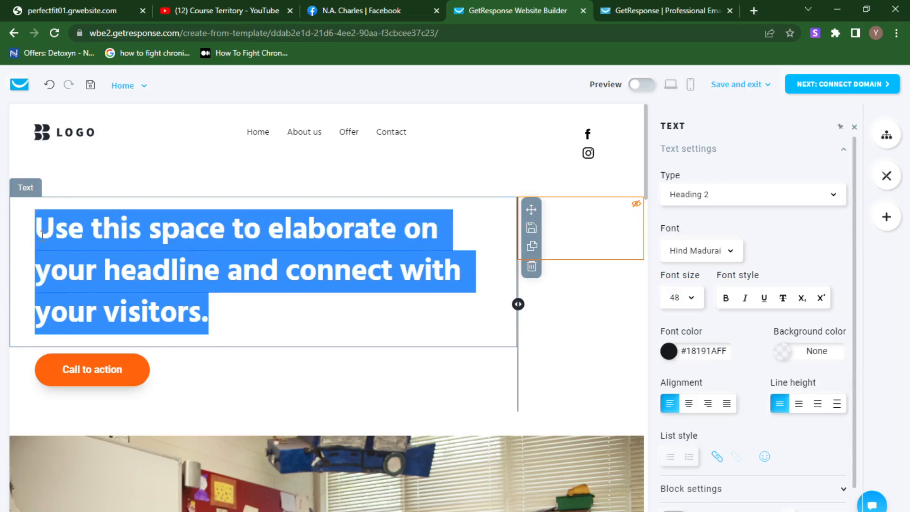
{"action": "type", "text": "H"}
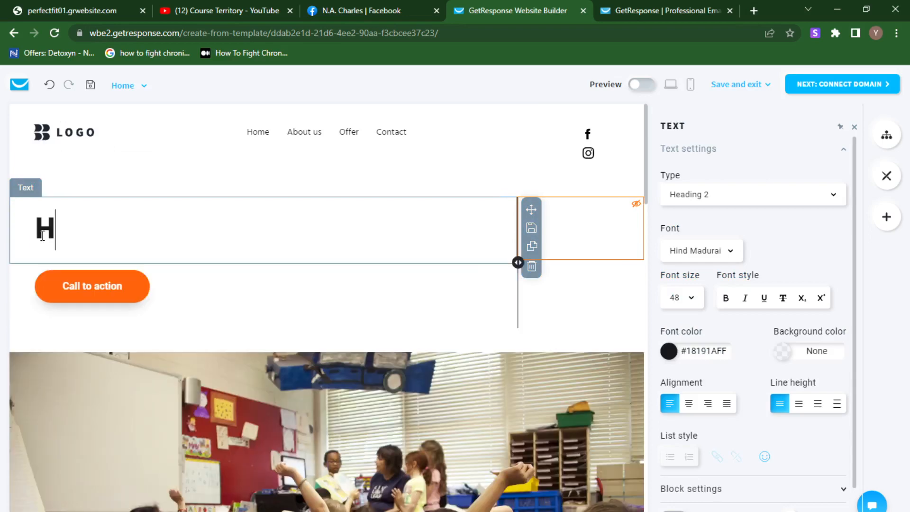
{"action": "type", "text": "ello "}
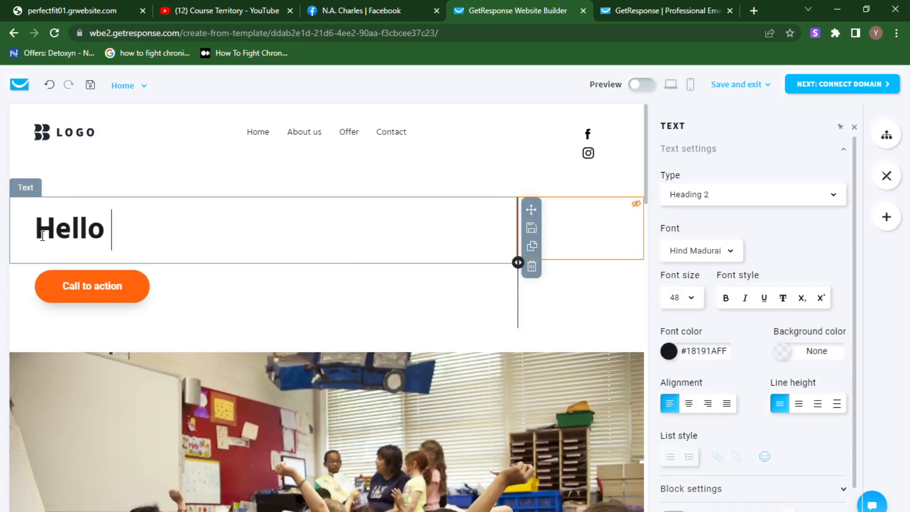
{"action": "type", "text": "To My "}
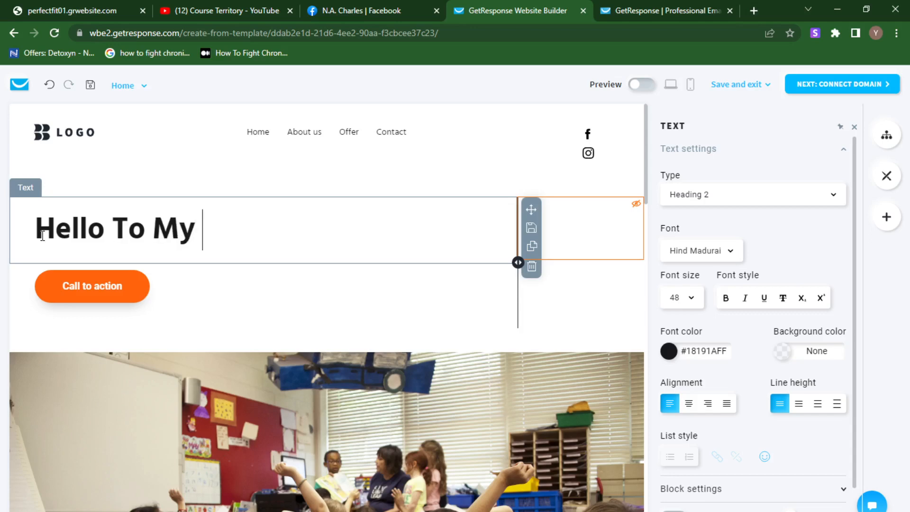
{"action": "type", "text": "Subscribers"}
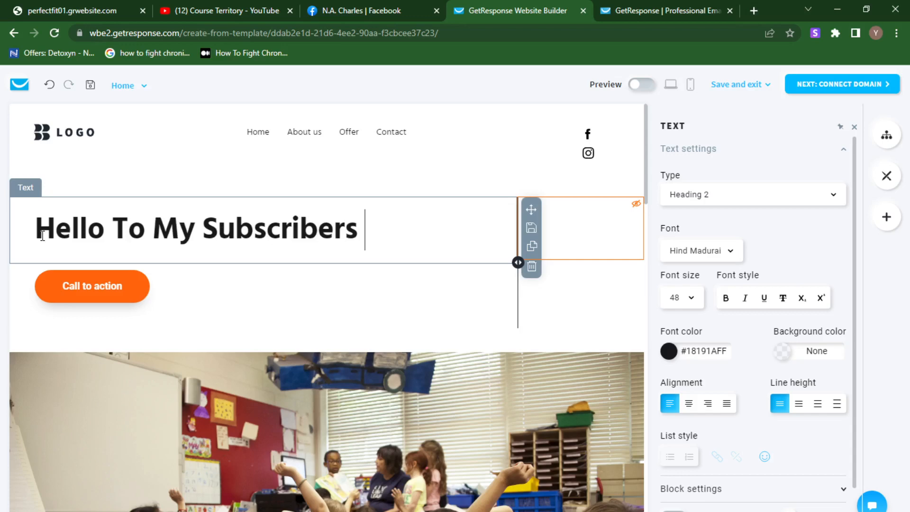
{"action": "key", "text": "BackSpace"}
{"action": "type", "text": ", anfd"}
{"action": "key", "text": "BackSpace"}
{"action": "key", "text": "BackSpace"}
{"action": "key", "text": "BackSpace"}
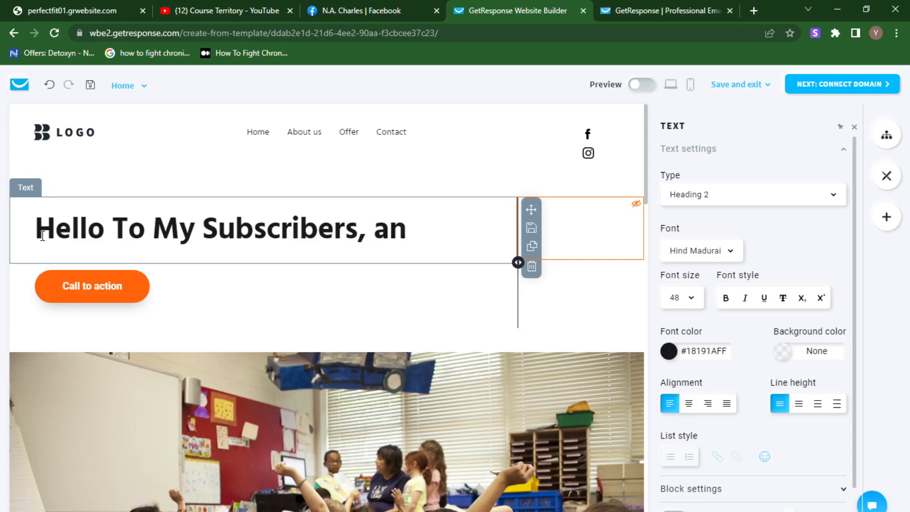
{"action": "type", "text": "d I h"}
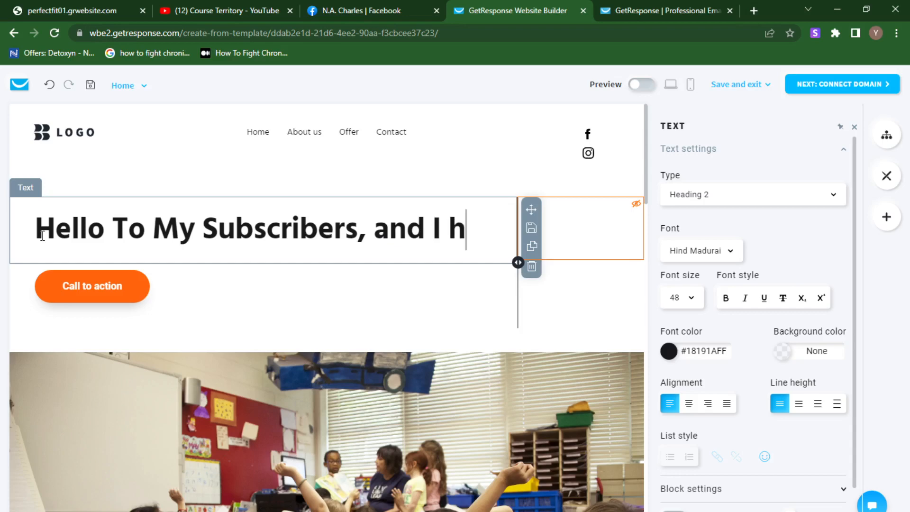
{"action": "type", "text": "ope you guys a"}
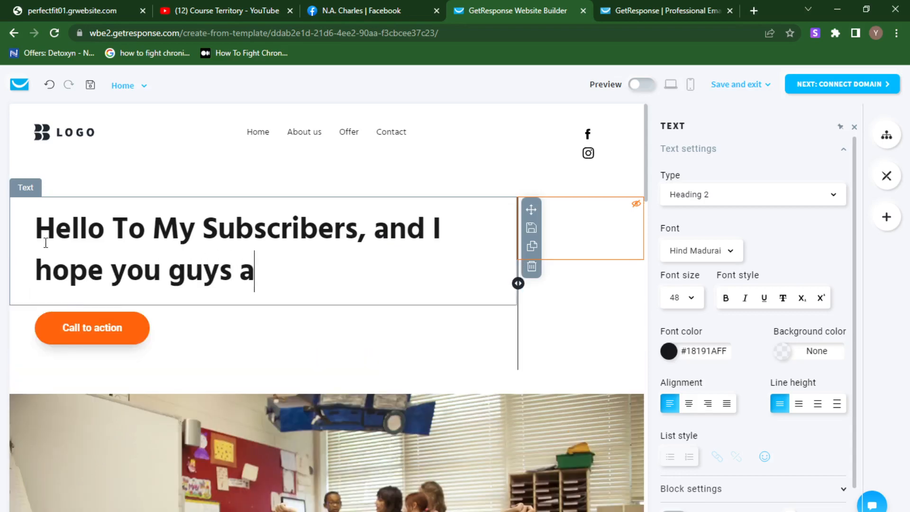
{"action": "type", "text": "re doinmg"}
{"action": "key", "text": "BackSpace"}
{"action": "key", "text": "BackSpace"}
{"action": "type", "text": "g"}
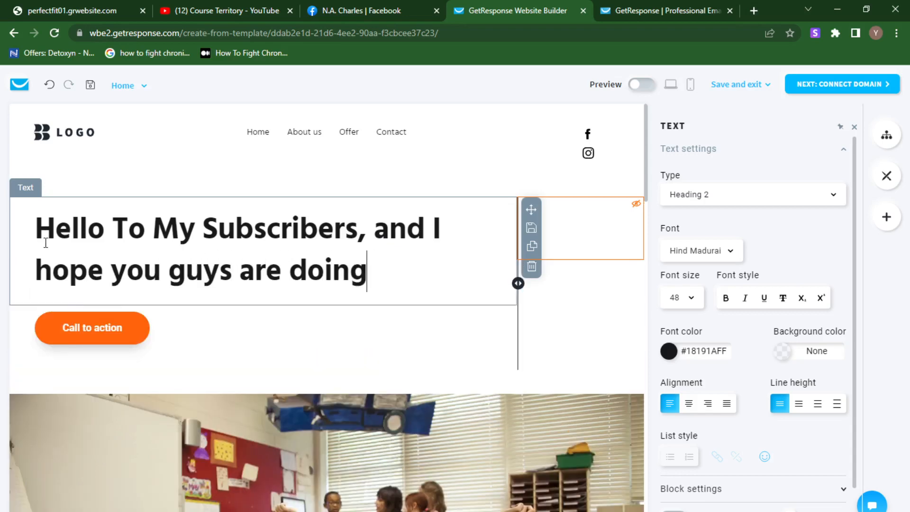
{"action": "key", "text": "BackSpace"}
{"action": "type", "text": "g cool?"}
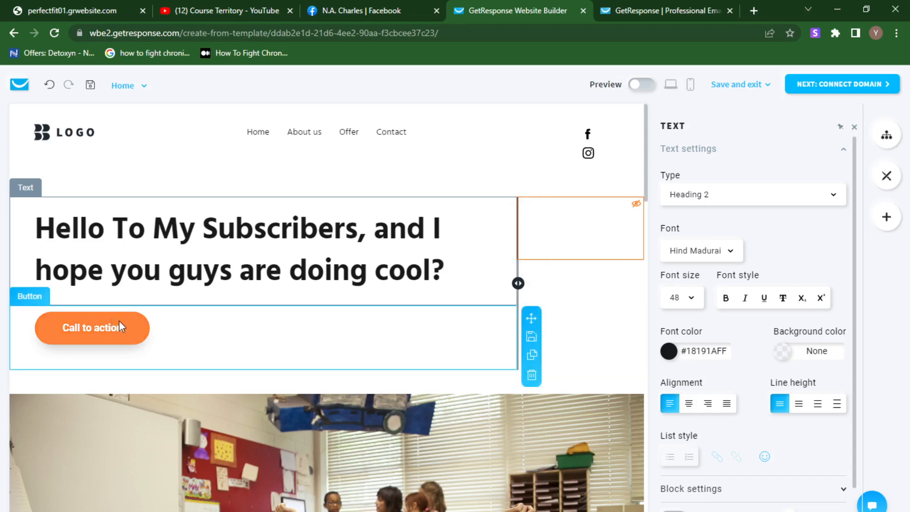
Open the call-to-action button's settings and check the corresponding button on the published perfectfit01 site
{"action": "left_click", "coordinate": [116, 334]}
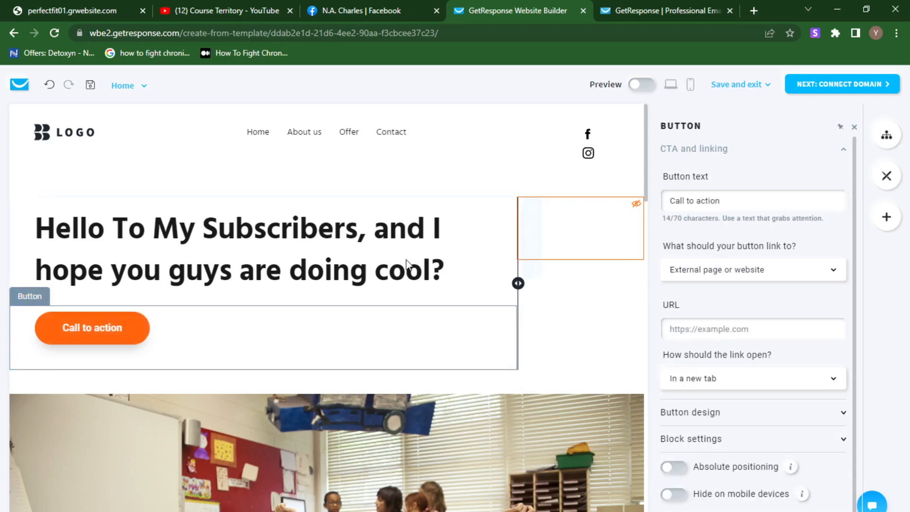
{"action": "left_click", "coordinate": [100, 7]}
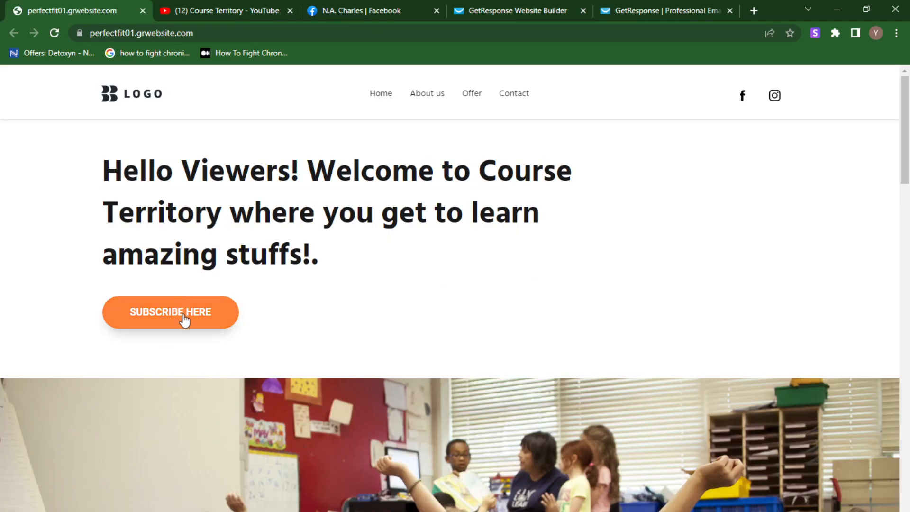
{"action": "left_click", "coordinate": [490, 9]}
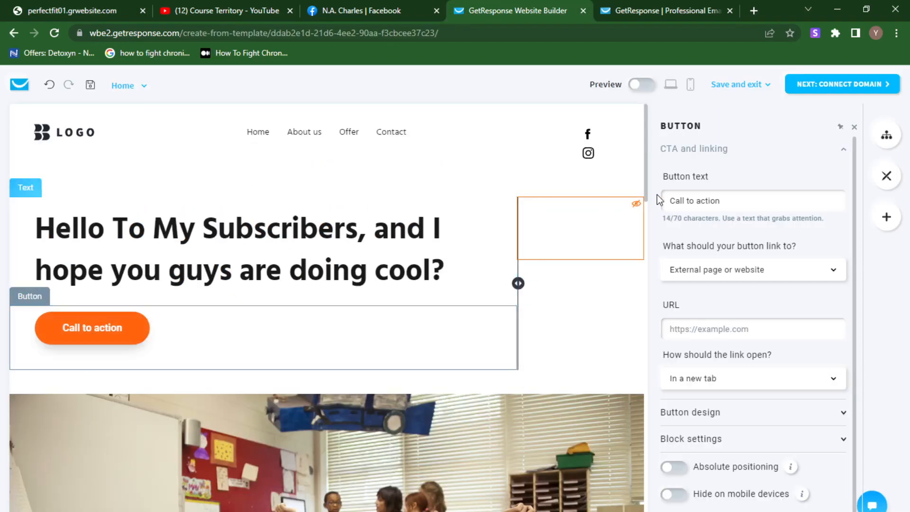
Replace the call-to-action button's text with "I LOVE YOU GUYS"
{"action": "left_click", "coordinate": [727, 206]}
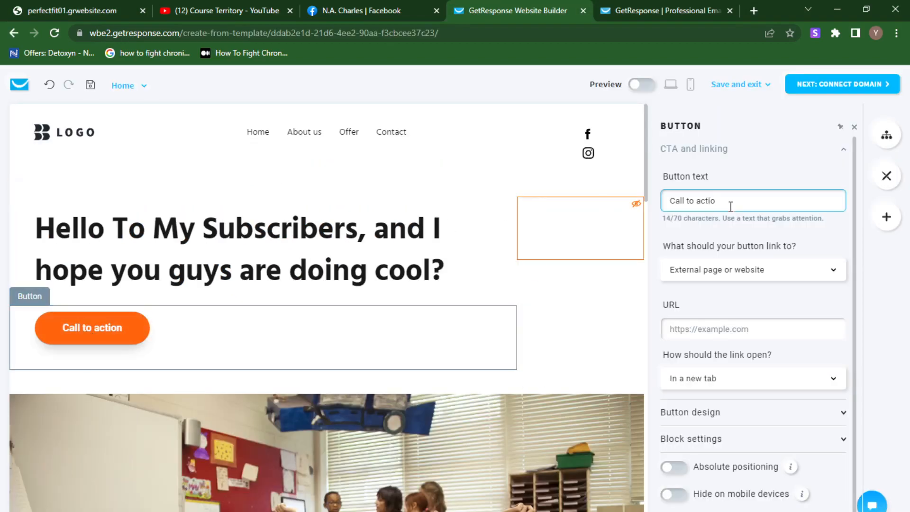
{"action": "key", "text": "BackSpace"}
{"action": "key", "text": "BackSpace"}
{"action": "key", "text": "BackSpace"}
{"action": "key", "text": "BackSpace"}
{"action": "key", "text": "BackSpace"}
{"action": "key", "text": "BackSpace"}
{"action": "key", "text": "BackSpace"}
{"action": "key", "text": "BackSpace"}
{"action": "key", "text": "BackSpace"}
{"action": "key", "text": "BackSpace"}
{"action": "key", "text": "BackSpace"}
{"action": "key", "text": "BackSpace"}
{"action": "key", "text": "BackSpace"}
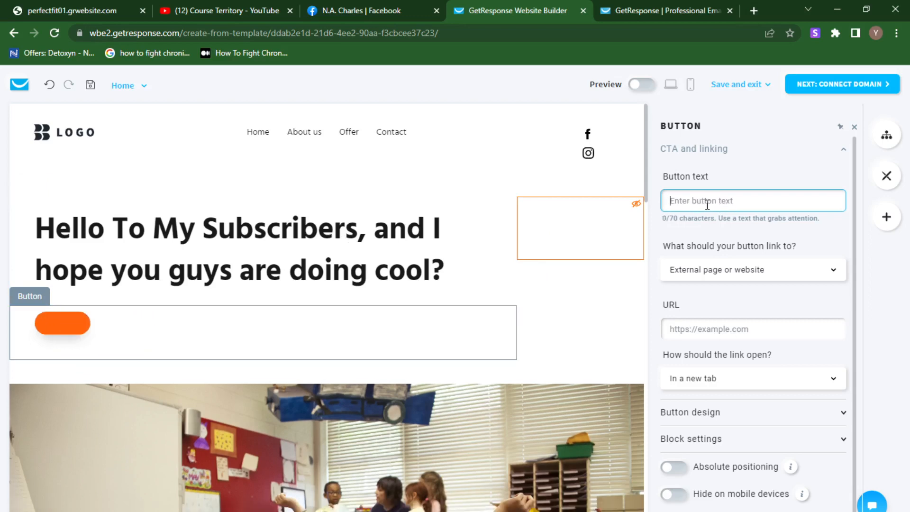
{"action": "type", "text": "I"}
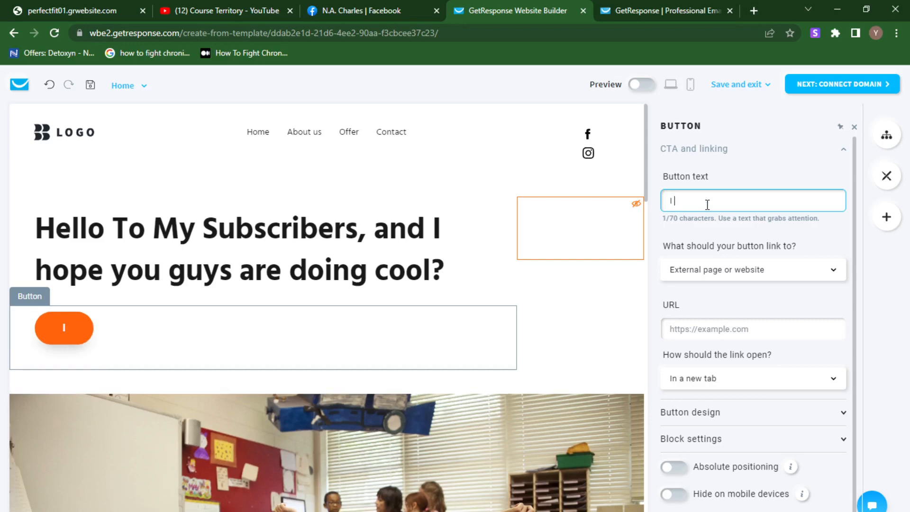
{"action": "type", "text": " LOVE YOU GUYS"}
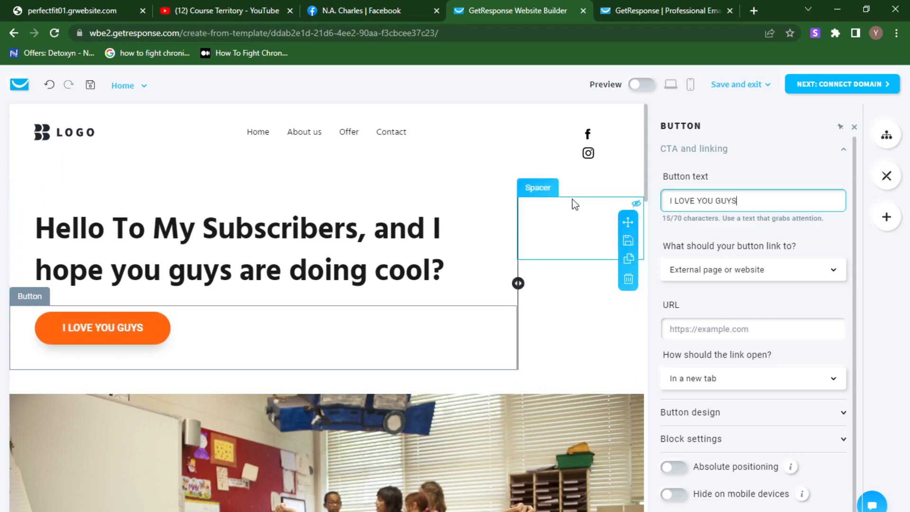
Save the website without leaving the editor
{"action": "left_click", "coordinate": [735, 88]}
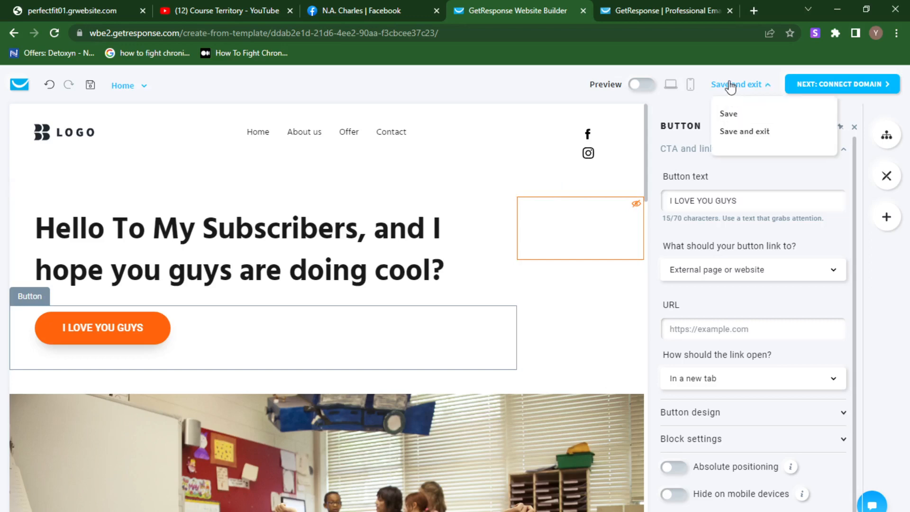
{"action": "mouse_move", "coordinate": [736, 84]}
{"action": "left_click", "coordinate": [730, 116]}
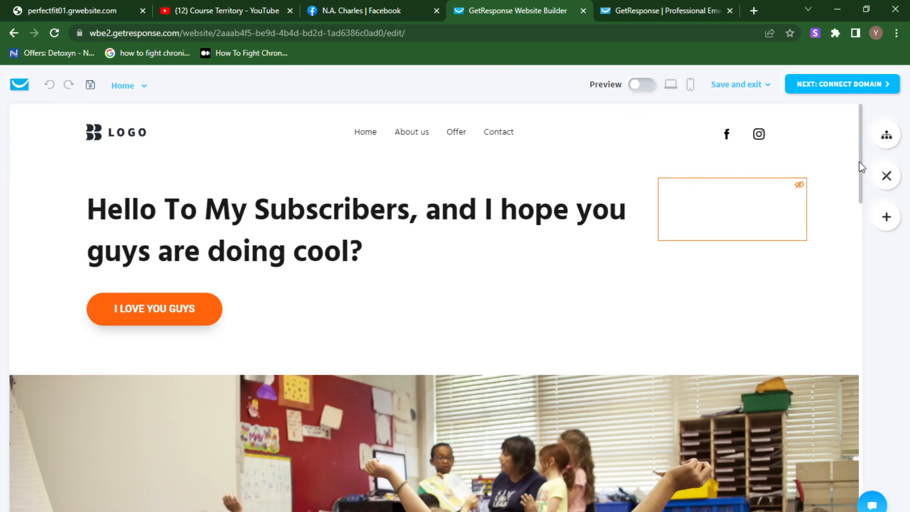
Open the Facebook link setting of the header's social media block
{"action": "left_click", "coordinate": [728, 140]}
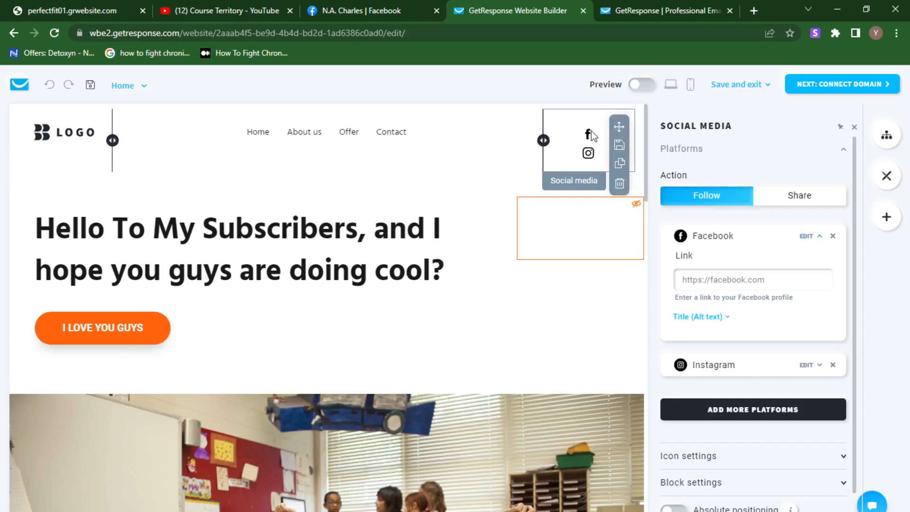
{"action": "left_click", "coordinate": [731, 278]}
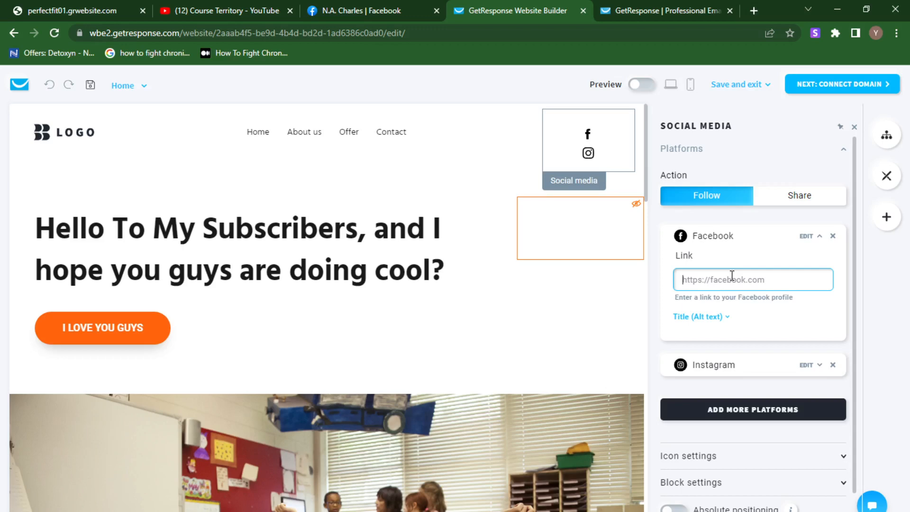
{"action": "type", "text": "ww"}
{"action": "key", "text": "BackSpace"}
{"action": "key", "text": "BackSpace"}
Check the open Facebook profile page and search Google for "facebook profile" in a new browser tab
{"action": "left_click", "coordinate": [376, 6]}
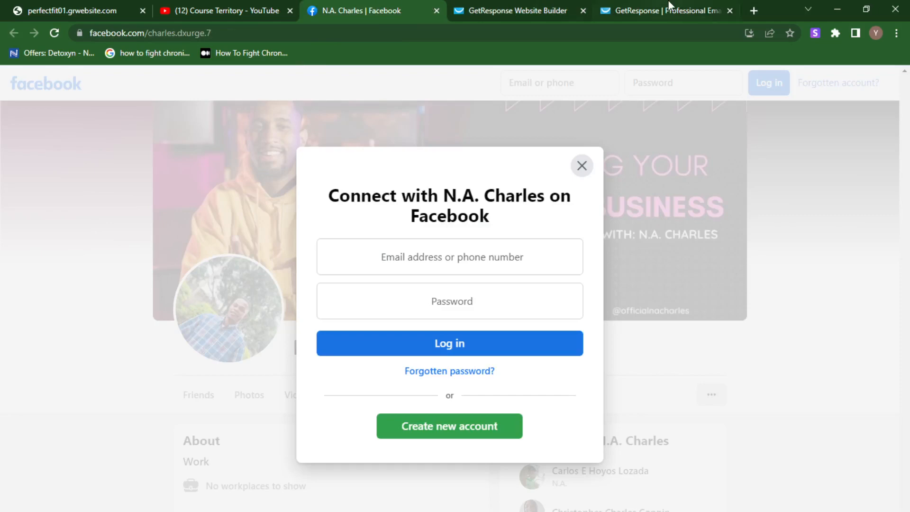
{"action": "left_click", "coordinate": [755, 10]}
{"action": "left_click", "coordinate": [657, 34]}
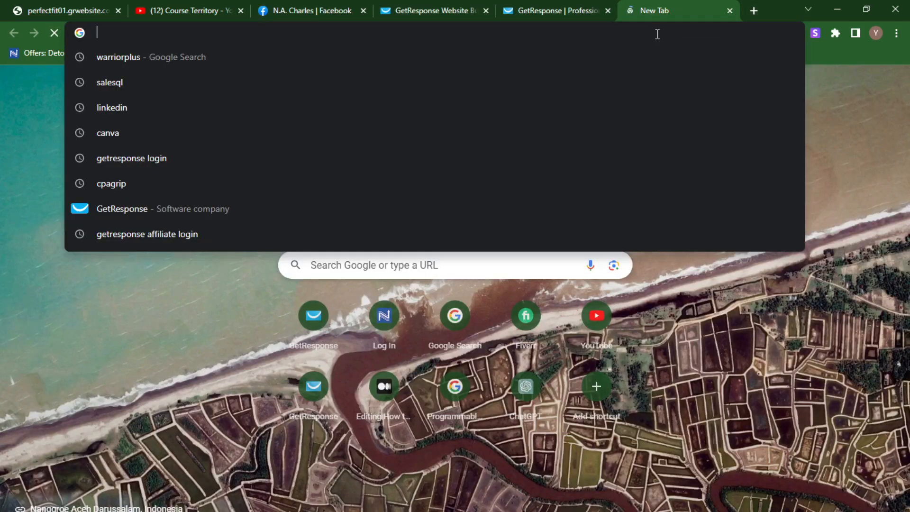
{"action": "type", "text": "face"}
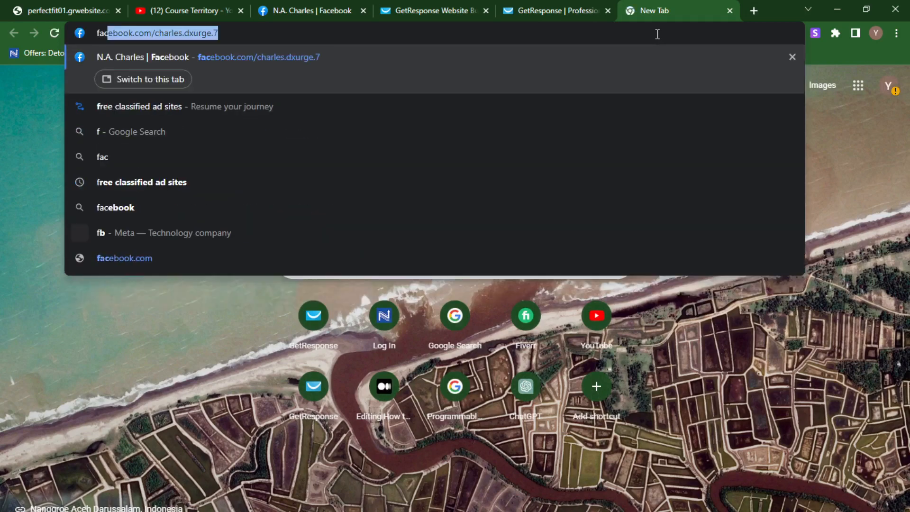
{"action": "type", "text": "bool"}
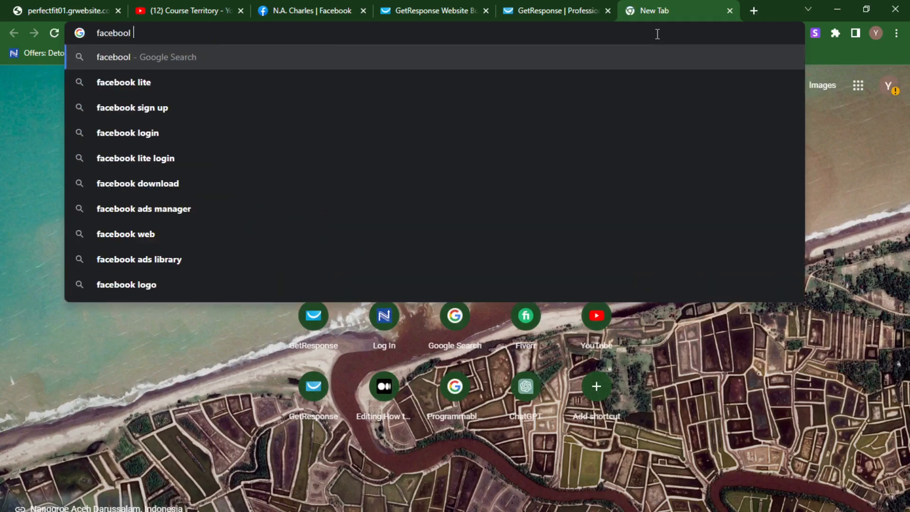
{"action": "key", "text": "BackSpace"}
{"action": "type", "text": "k"}
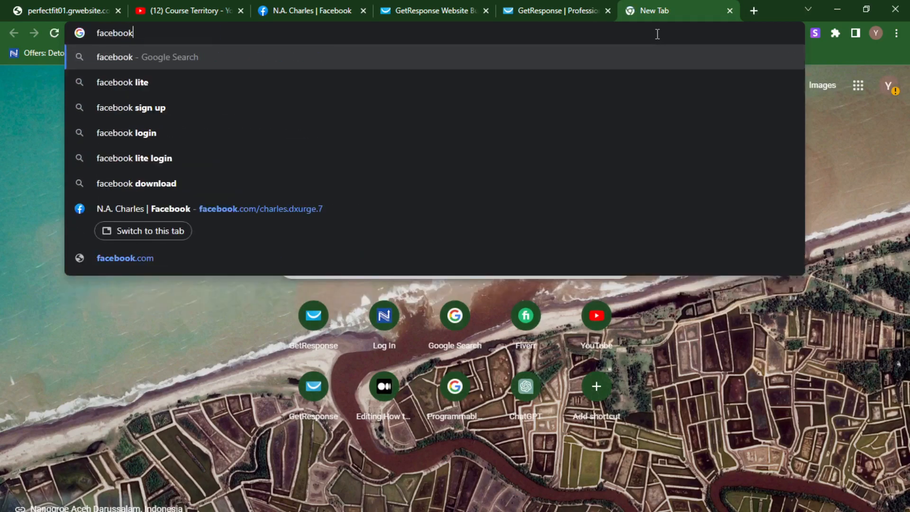
{"action": "type", "text": " fro"}
{"action": "key", "text": "BackSpace"}
{"action": "key", "text": "BackSpace"}
{"action": "key", "text": "BackSpace"}
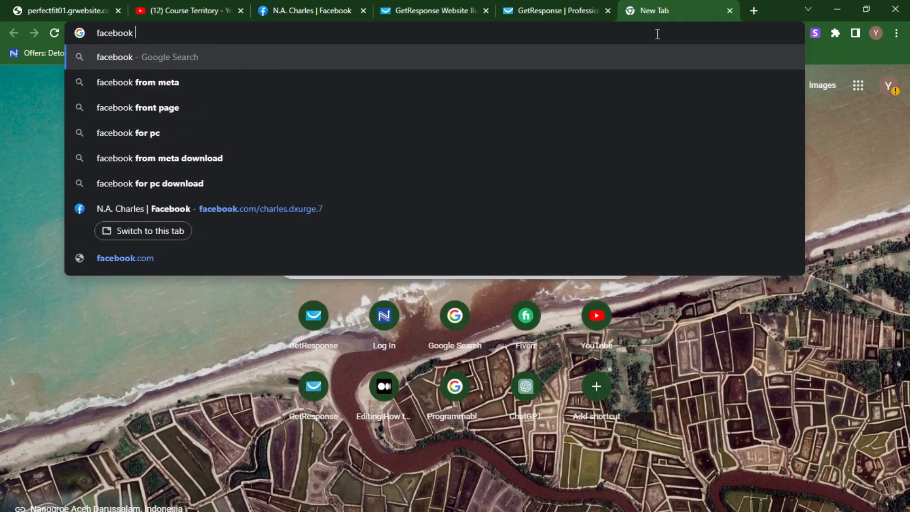
{"action": "key", "text": "BackSpace"}
{"action": "type", "text": "profile"}
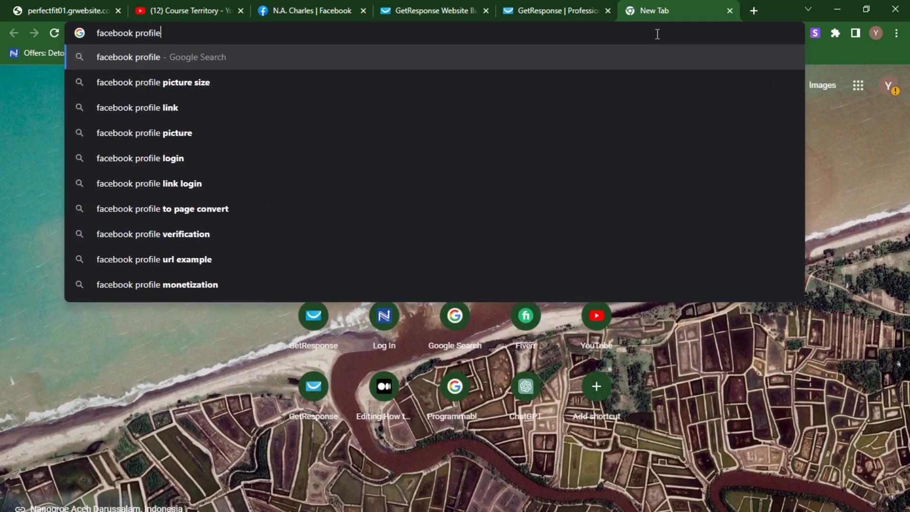
{"action": "key", "text": "Return"}
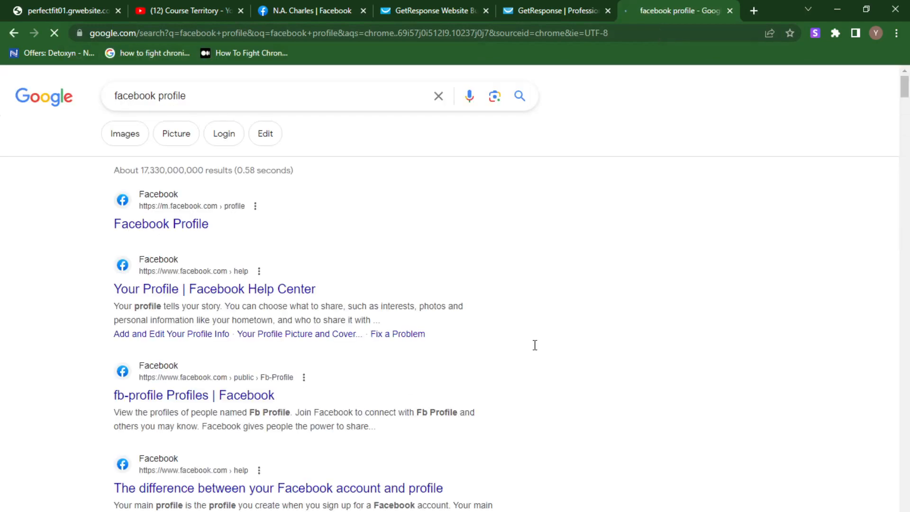
Copy the link of the TurboFuture result "How to Find a Facebook Profile From Just a Picture" and paste it as the block's Facebook link
{"action": "left_click_drag", "start_coordinate": [905, 98], "coordinate": [907, 269]}
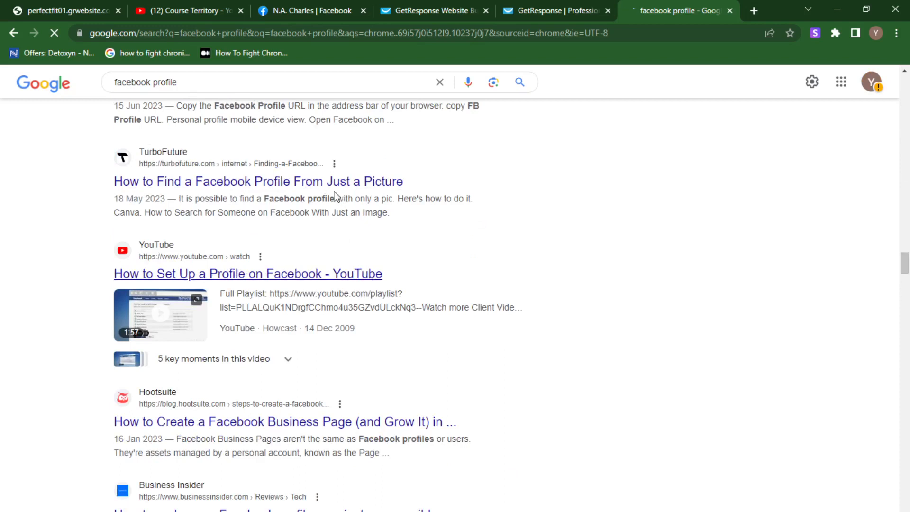
{"action": "left_click", "coordinate": [428, 10]}
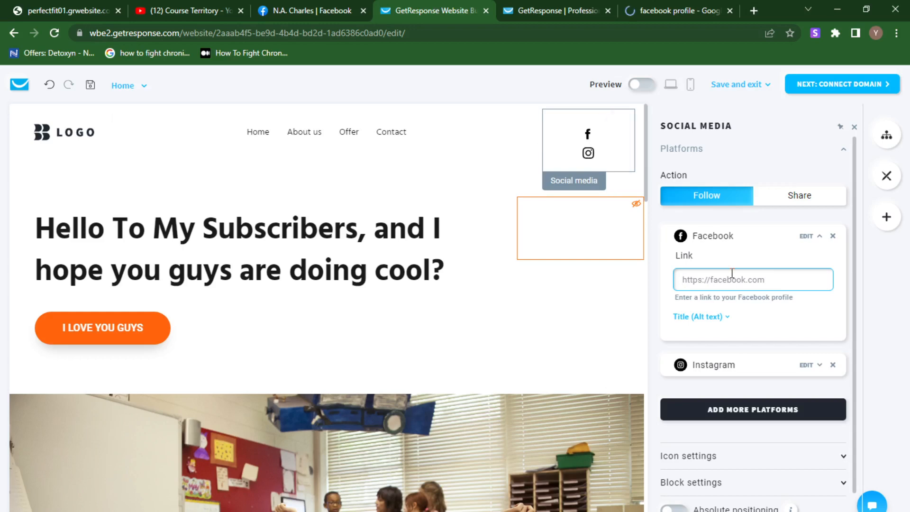
{"action": "key", "text": "ctrl+v"}
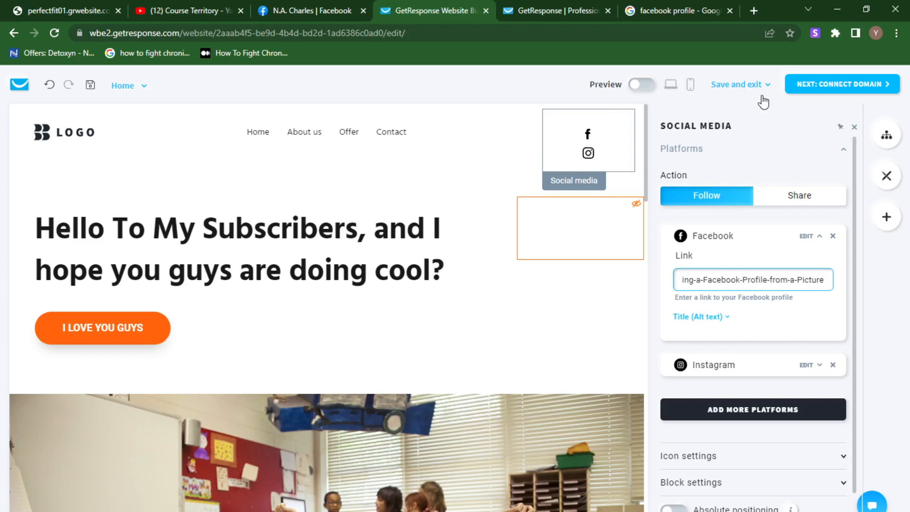
Save the website with the Facebook link and close the social media settings
{"action": "left_click", "coordinate": [728, 90]}
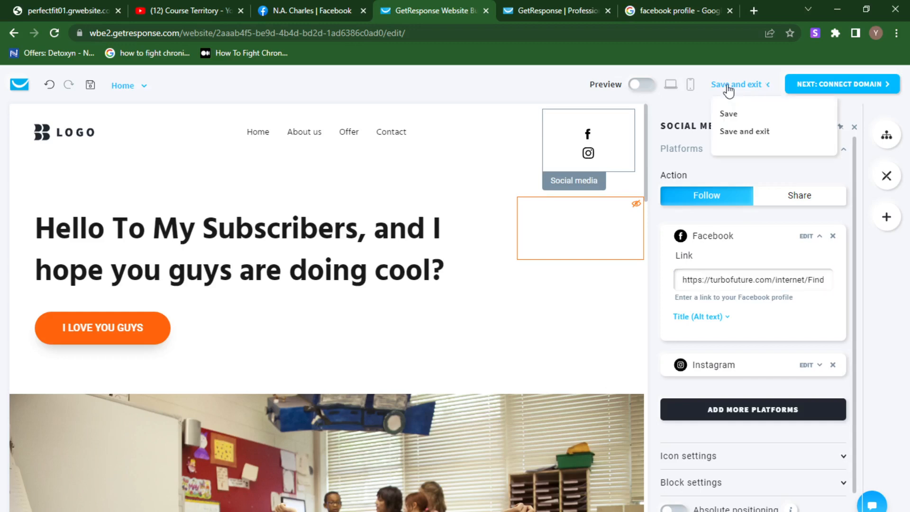
{"action": "left_click", "coordinate": [725, 119]}
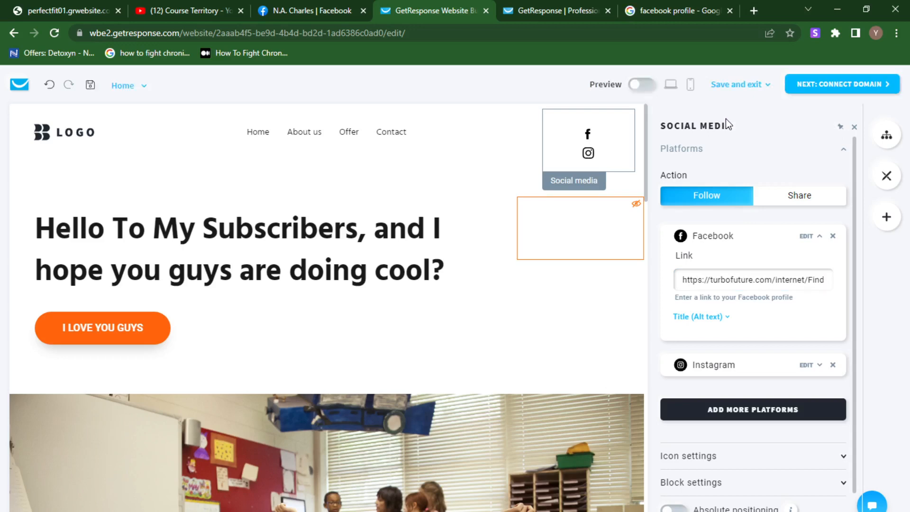
{"action": "left_click", "coordinate": [856, 129]}
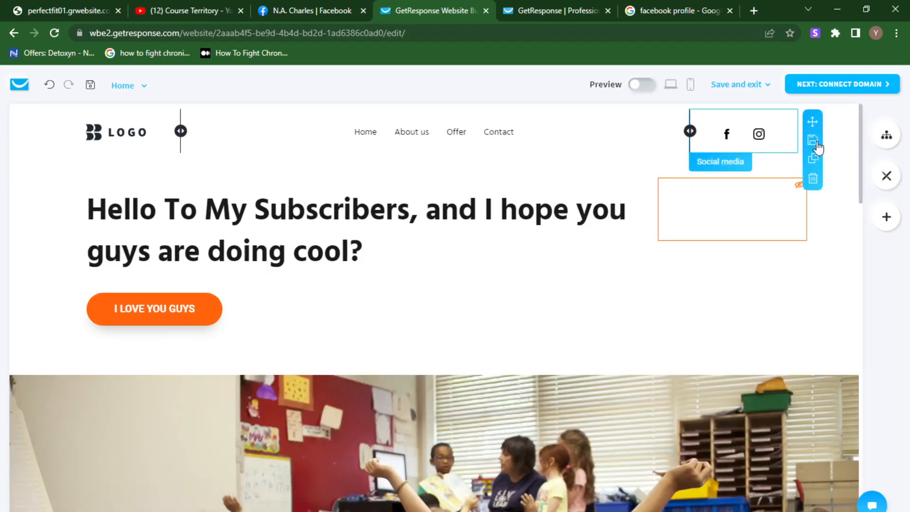
Replace Section 2's background image with the My websites photo of the boy in a green shirt at a classroom table
{"action": "left_click_drag", "start_coordinate": [859, 177], "coordinate": [859, 236]}
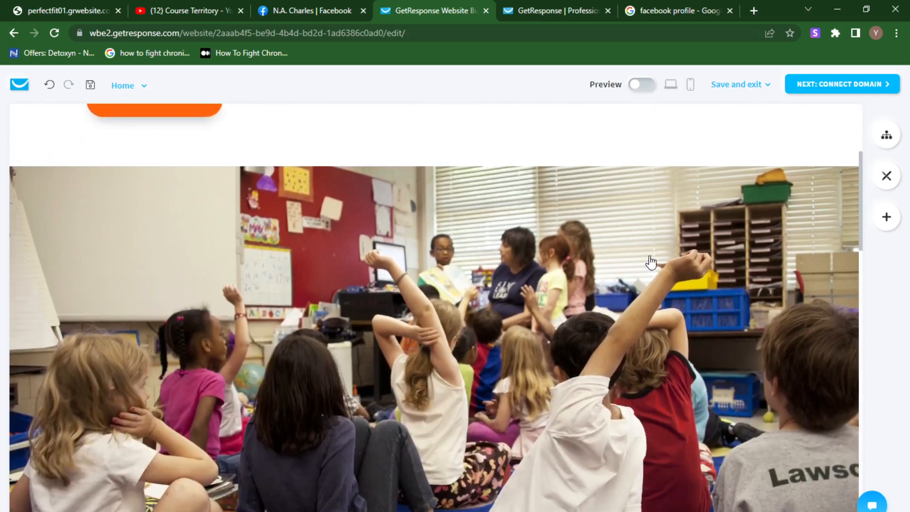
{"action": "left_click", "coordinate": [590, 278]}
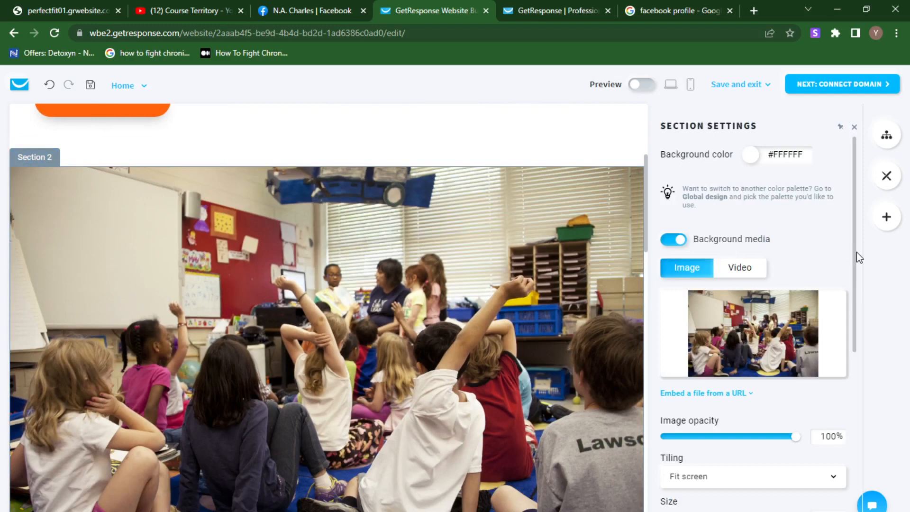
{"action": "mouse_move", "coordinate": [846, 320]}
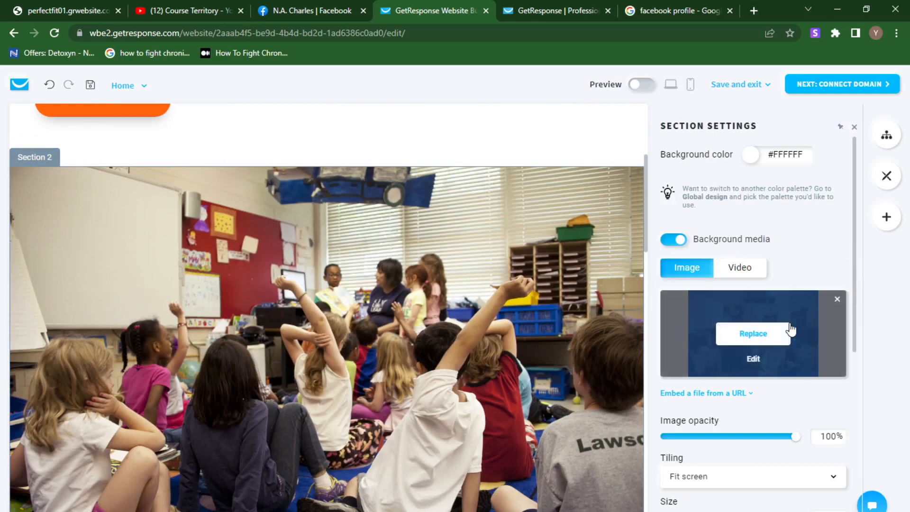
{"action": "left_click", "coordinate": [753, 335]}
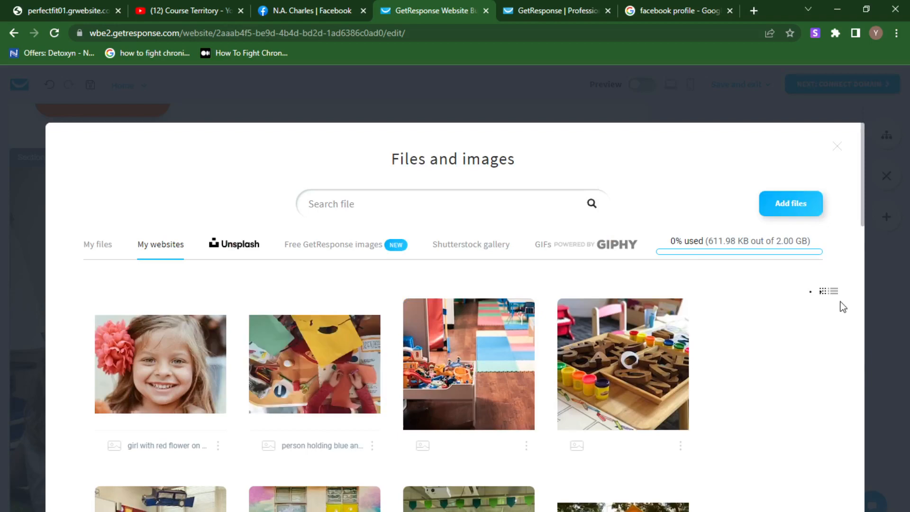
{"action": "left_click_drag", "start_coordinate": [861, 218], "coordinate": [852, 349]}
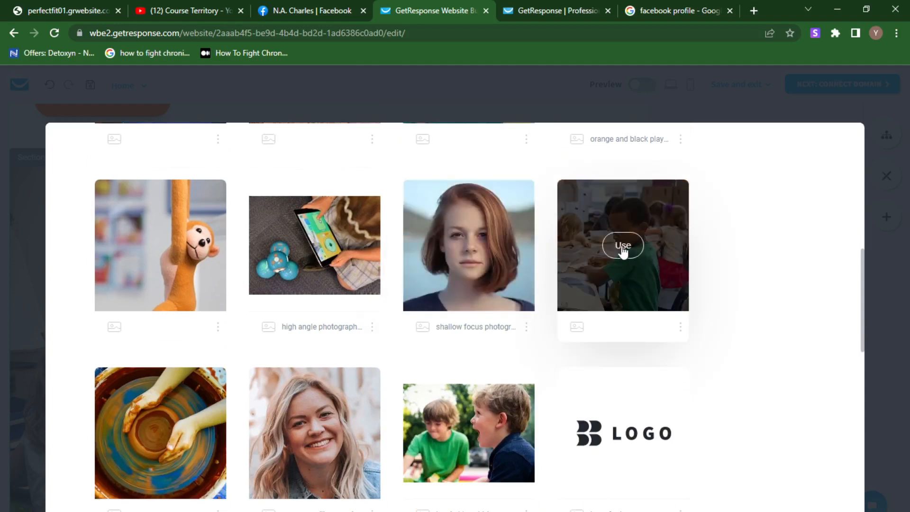
{"action": "left_click", "coordinate": [623, 245]}
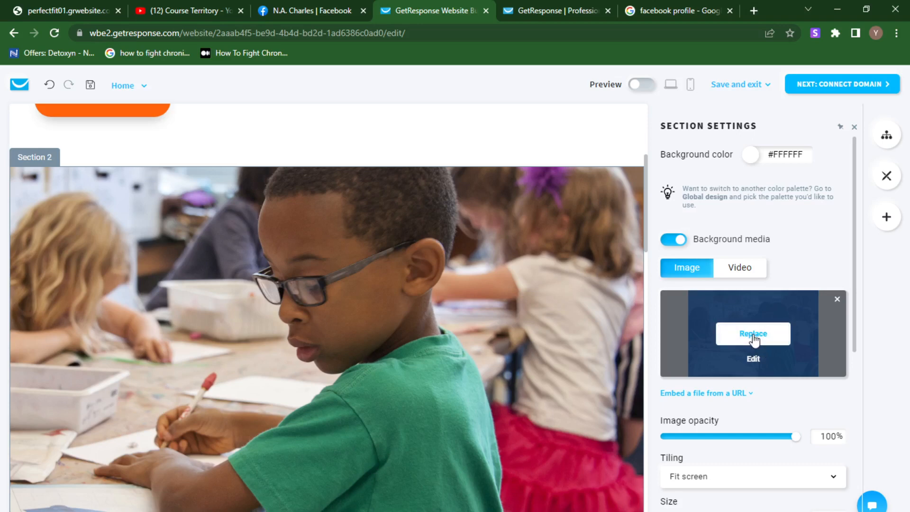
Review the option for adding files in the image library, close the library without choosing an image, and save the website
{"action": "left_click", "coordinate": [753, 333]}
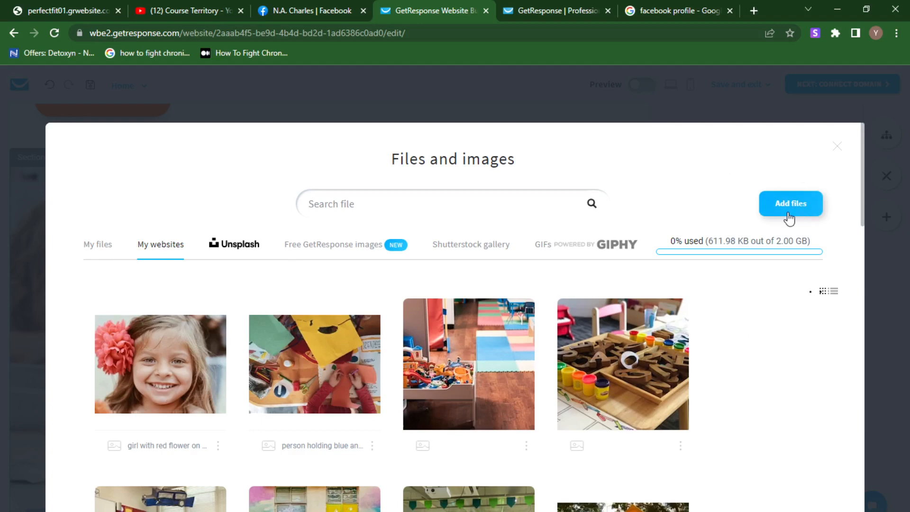
{"action": "left_click", "coordinate": [836, 147]}
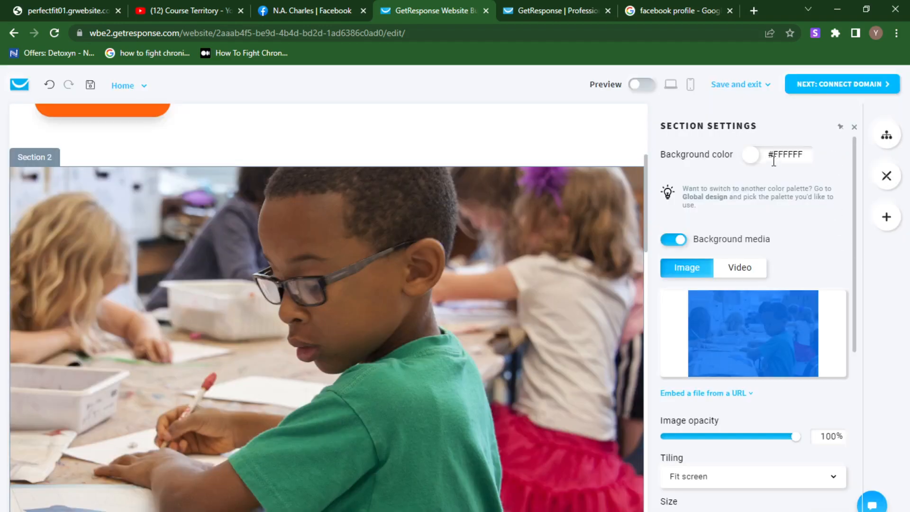
{"action": "left_click", "coordinate": [716, 83]}
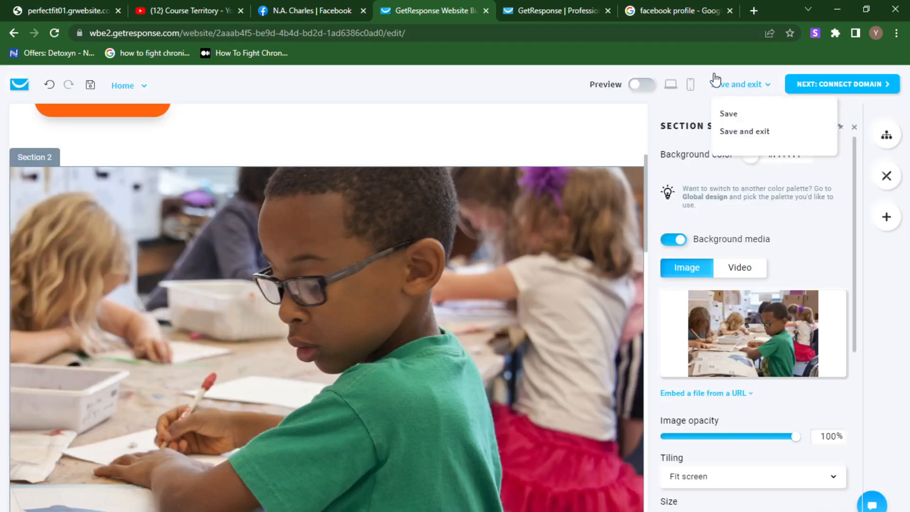
{"action": "left_click", "coordinate": [726, 115]}
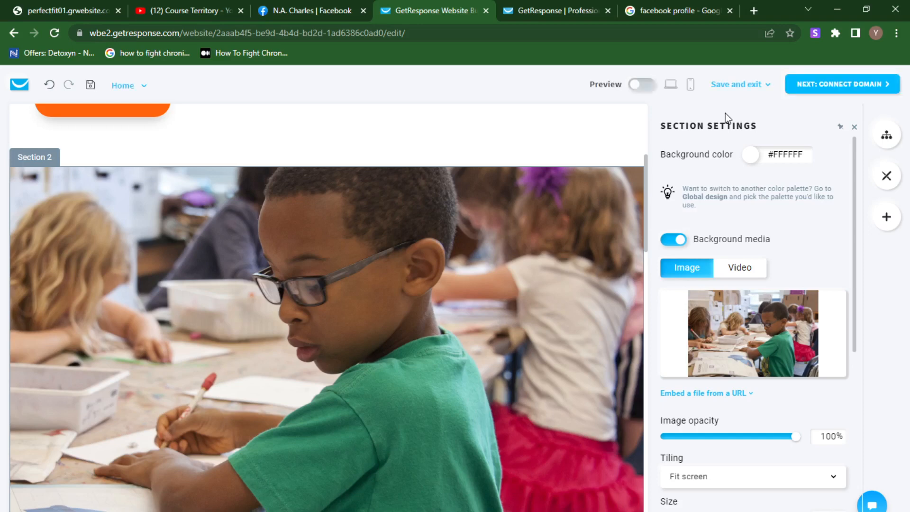
Close the section settings and review the page's lower sections, including the source options of the image of the two boys
{"action": "left_click", "coordinate": [855, 128]}
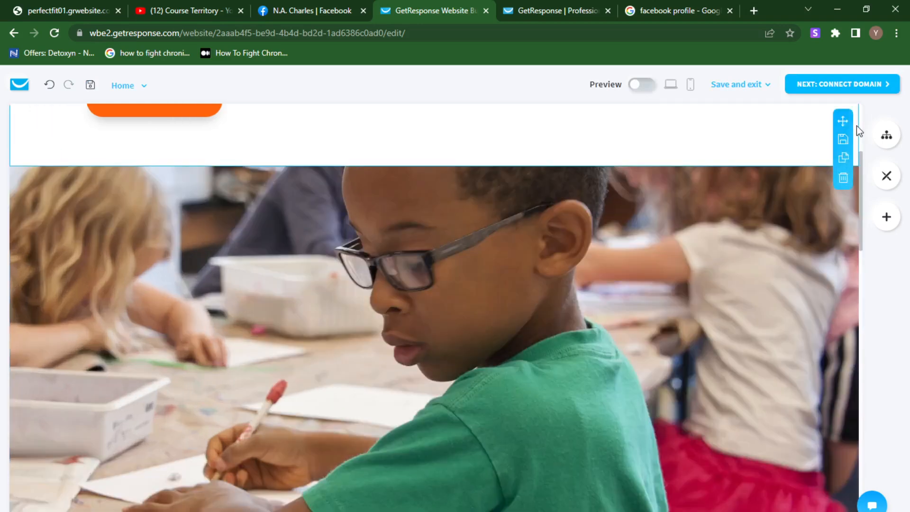
{"action": "left_click_drag", "start_coordinate": [859, 206], "coordinate": [857, 312]}
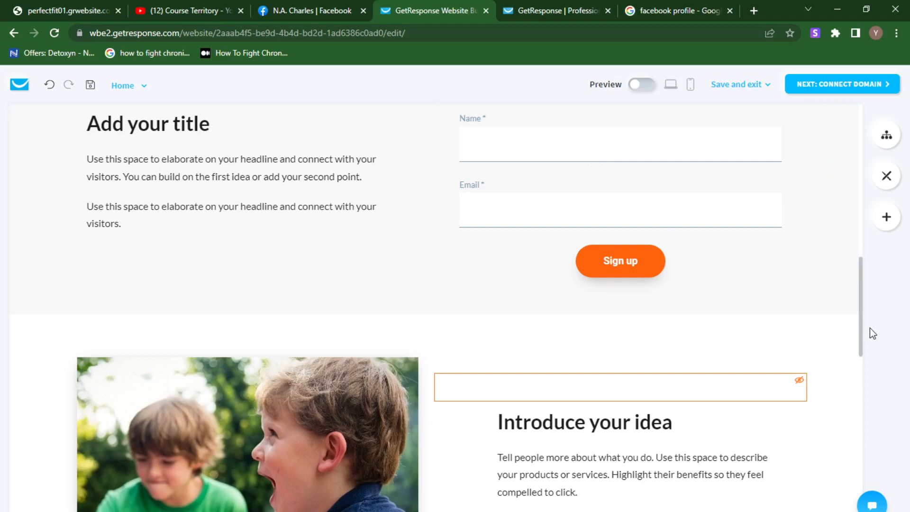
{"action": "left_click_drag", "start_coordinate": [860, 339], "coordinate": [856, 383]}
{"action": "left_click", "coordinate": [331, 249]}
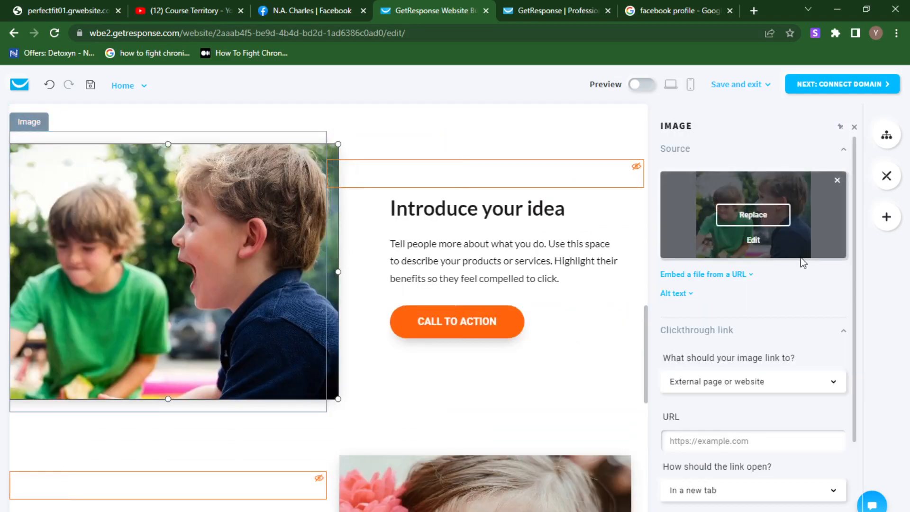
{"action": "mouse_move", "coordinate": [766, 257]}
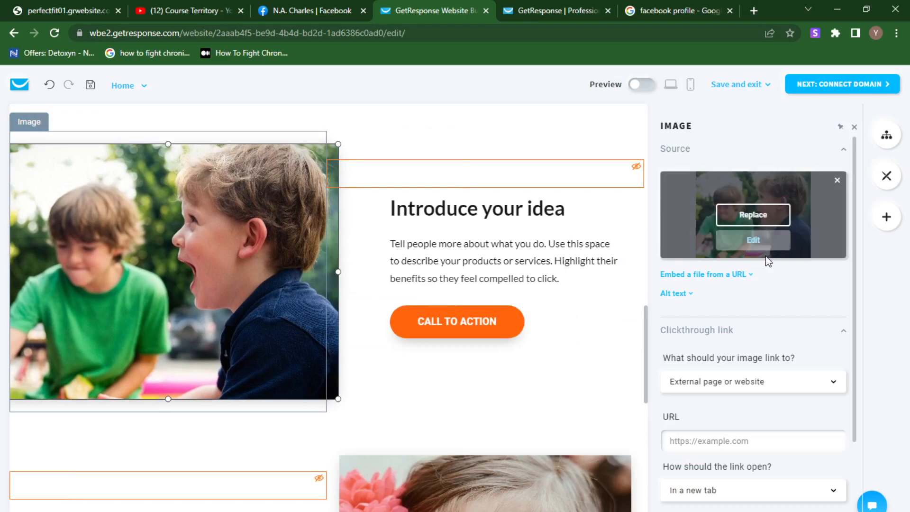
{"action": "left_click", "coordinate": [853, 128]}
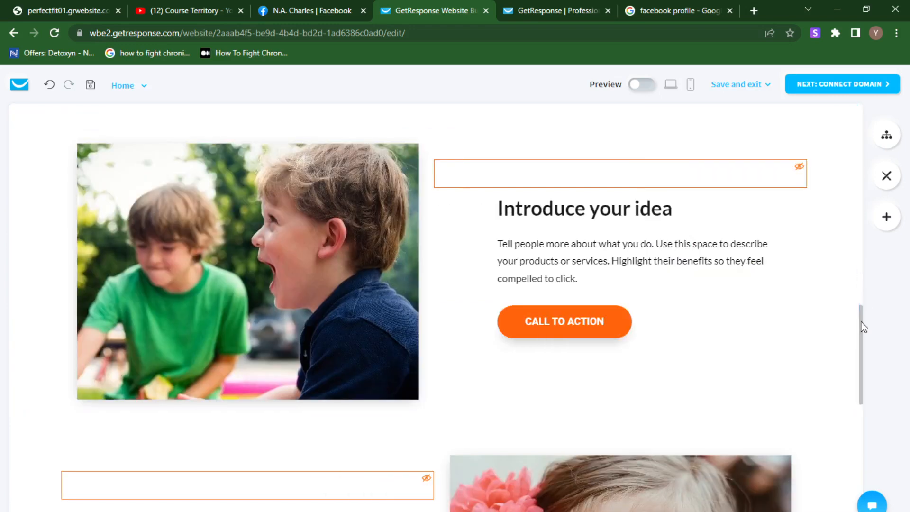
{"action": "scroll", "coordinate": [861, 351], "scroll_direction": "down", "scroll_amount": 4}
{"action": "left_click_drag", "start_coordinate": [861, 366], "coordinate": [863, 414]}
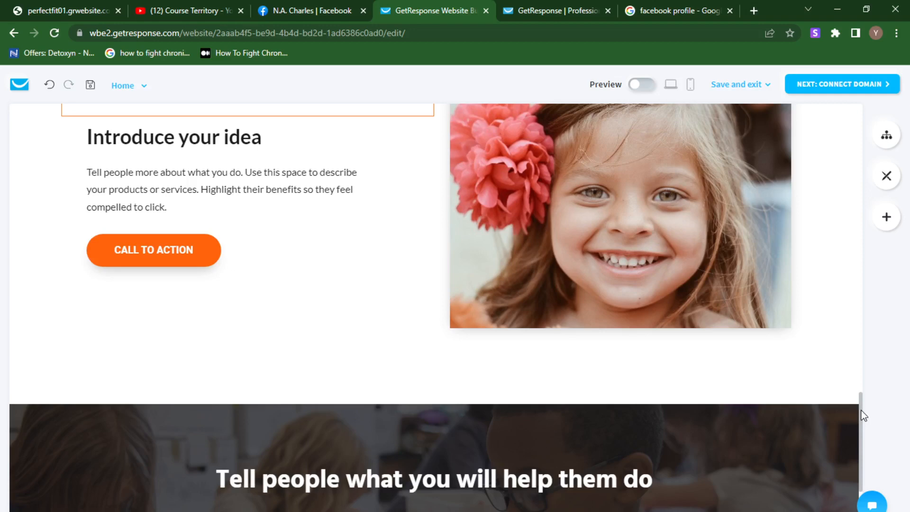
{"action": "left_click_drag", "start_coordinate": [863, 416], "coordinate": [867, 367]}
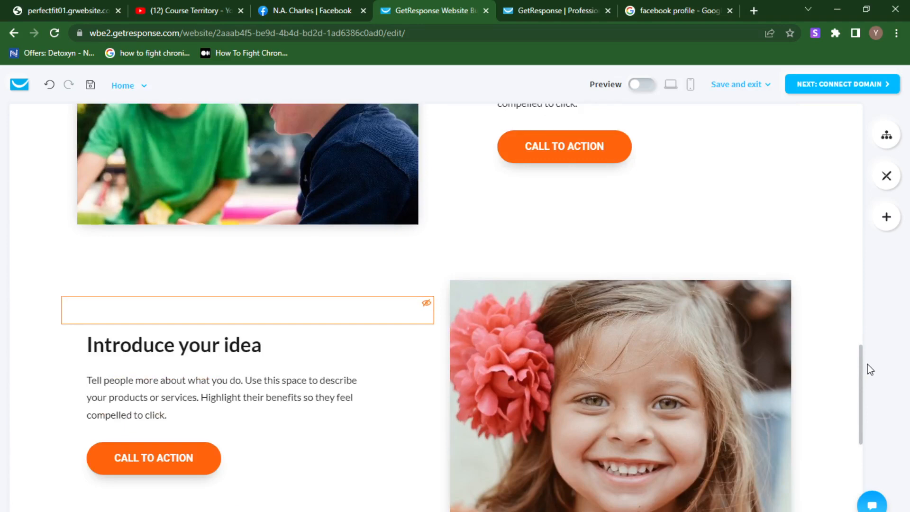
Preview the website in desktop view and in mobile view, checking the page's layout in each
{"action": "left_click", "coordinate": [670, 90]}
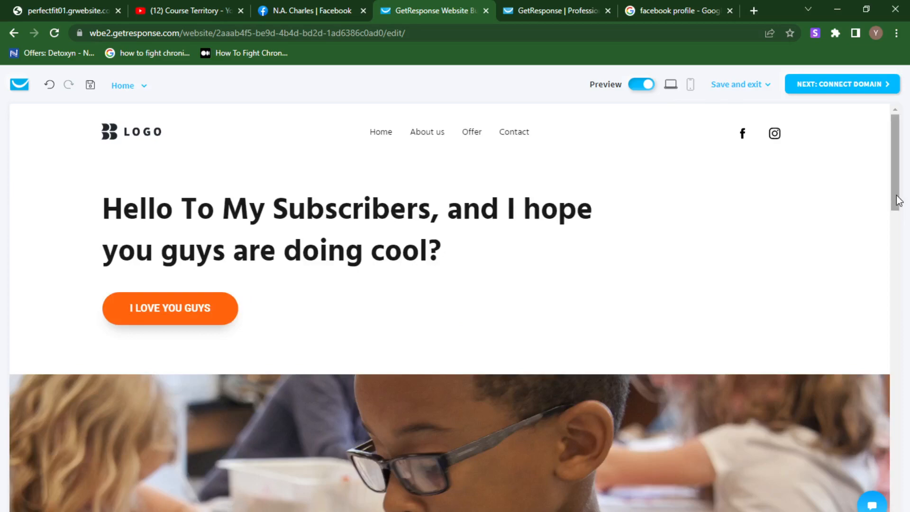
{"action": "left_click_drag", "start_coordinate": [898, 200], "coordinate": [898, 294]}
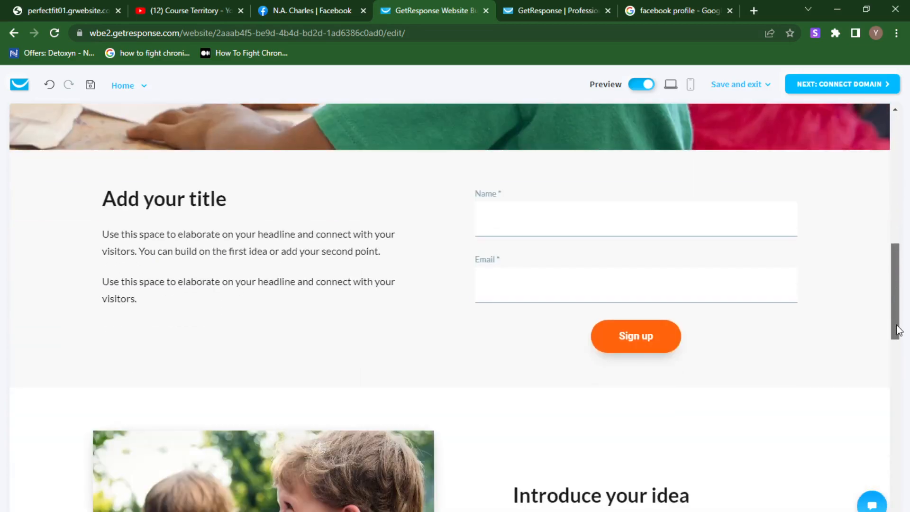
{"action": "left_click_drag", "start_coordinate": [897, 330], "coordinate": [893, 172]}
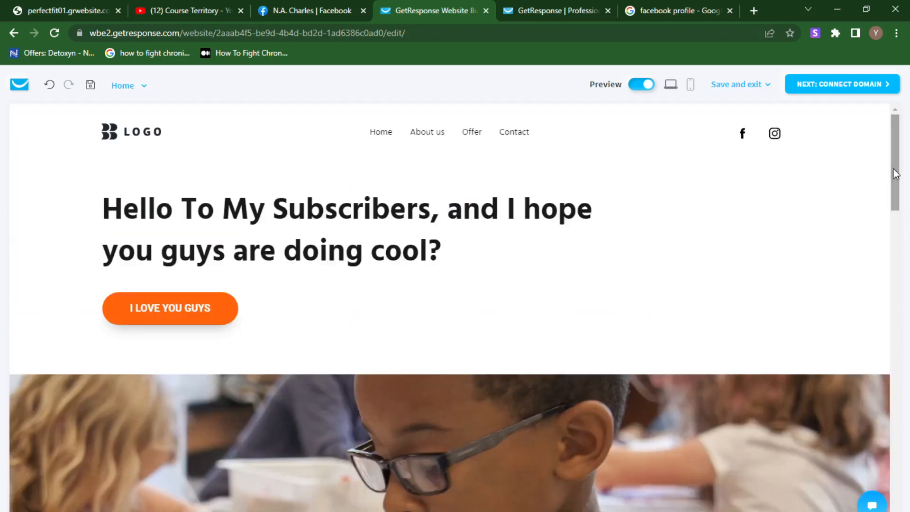
{"action": "left_click", "coordinate": [690, 85]}
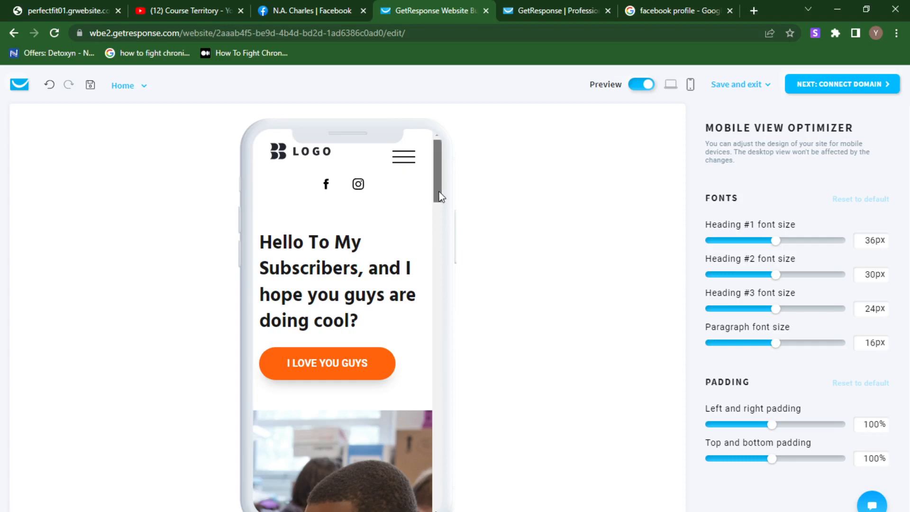
{"action": "left_click_drag", "start_coordinate": [439, 191], "coordinate": [448, 218]}
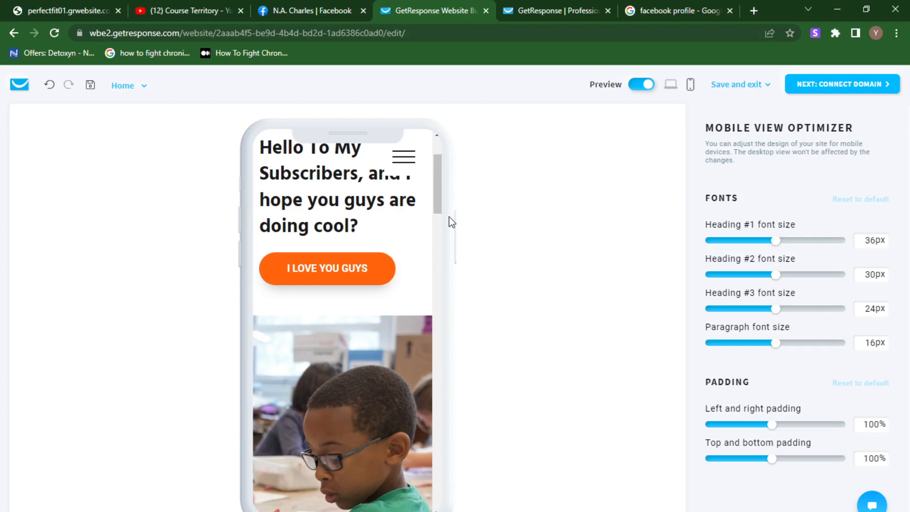
Proceed to the domain setup and replace the website name with "courseterritory"
{"action": "left_click", "coordinate": [834, 90]}
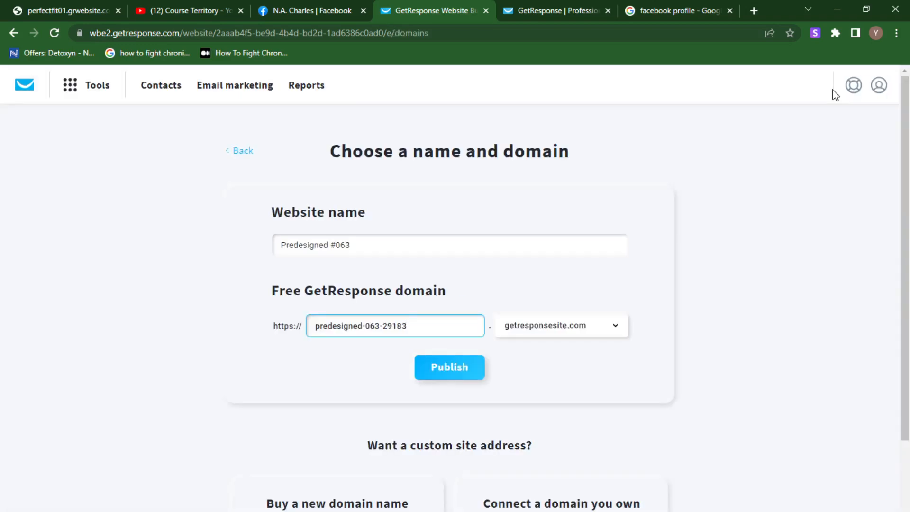
{"action": "left_click", "coordinate": [465, 254]}
{"action": "key", "text": "BackSpace"}
{"action": "key", "text": "BackSpace"}
{"action": "key", "text": "BackSpace"}
{"action": "key", "text": "BackSpace"}
{"action": "key", "text": "BackSpace"}
{"action": "key", "text": "BackSpace"}
{"action": "key", "text": "BackSpace"}
{"action": "key", "text": "BackSpace"}
{"action": "key", "text": "BackSpace"}
{"action": "key", "text": "BackSpace"}
{"action": "key", "text": "BackSpace"}
{"action": "key", "text": "BackSpace"}
{"action": "key", "text": "BackSpace"}
{"action": "key", "text": "BackSpace"}
{"action": "key", "text": "BackSpace"}
{"action": "key", "text": "BackSpace"}
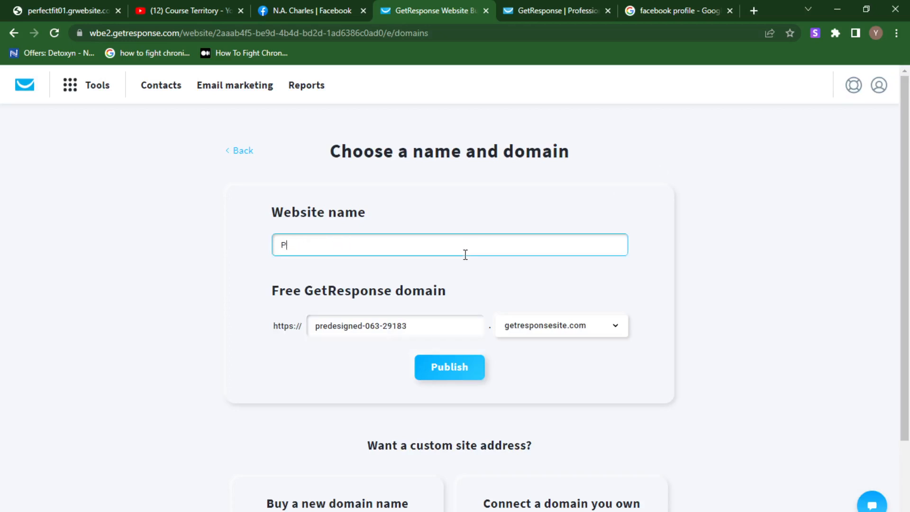
{"action": "type", "text": "C"}
{"action": "key", "text": "BackSpace"}
{"action": "type", "text": "courseterritory"}
Set the free GetResponse domain to "courseterritory" under getresponsesite.com and publish the website
{"action": "left_click_drag", "start_coordinate": [422, 325], "coordinate": [322, 335]}
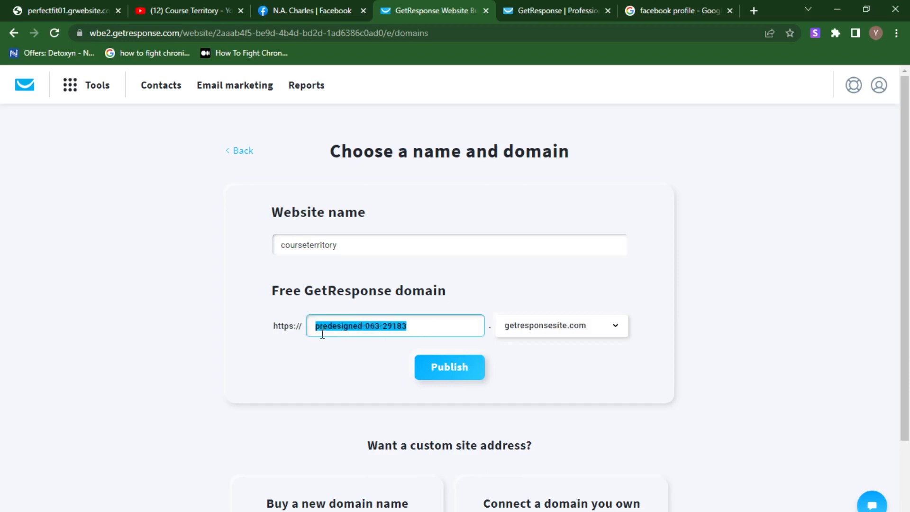
{"action": "key", "text": "BackSpace"}
{"action": "type", "text": "course"}
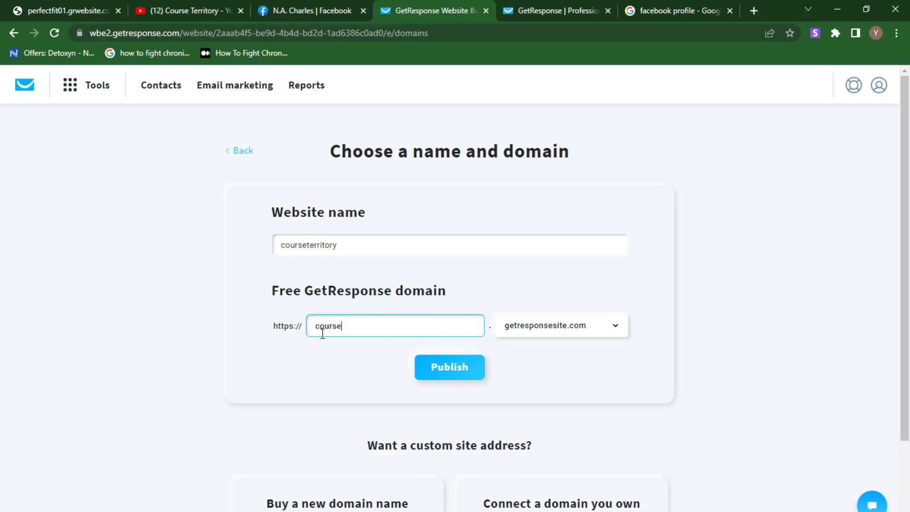
{"action": "type", "text": "territ"}
{"action": "left_click", "coordinate": [401, 297]}
{"action": "left_click", "coordinate": [345, 327]}
{"action": "key", "text": "BackSpace"}
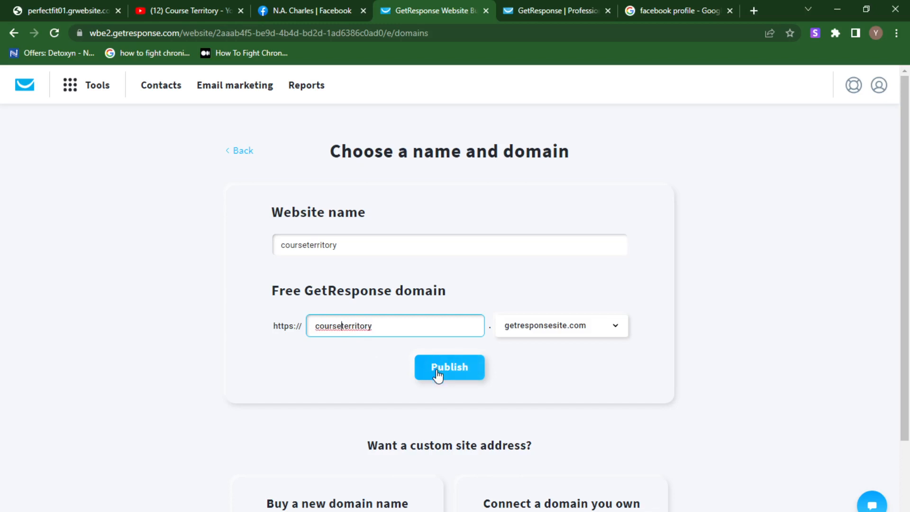
{"action": "left_click", "coordinate": [437, 373]}
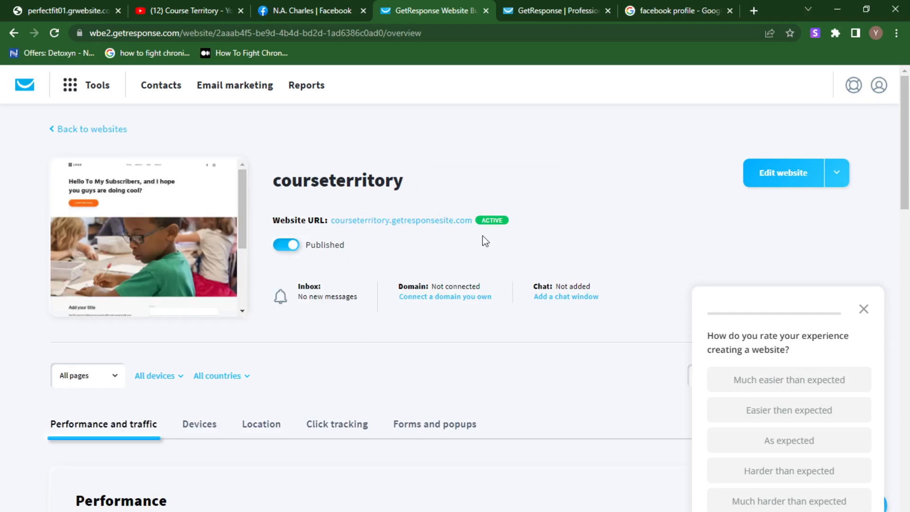
Open the published website at courseterritory.getresponsesite.com and check its live home page
{"action": "left_click", "coordinate": [454, 231]}
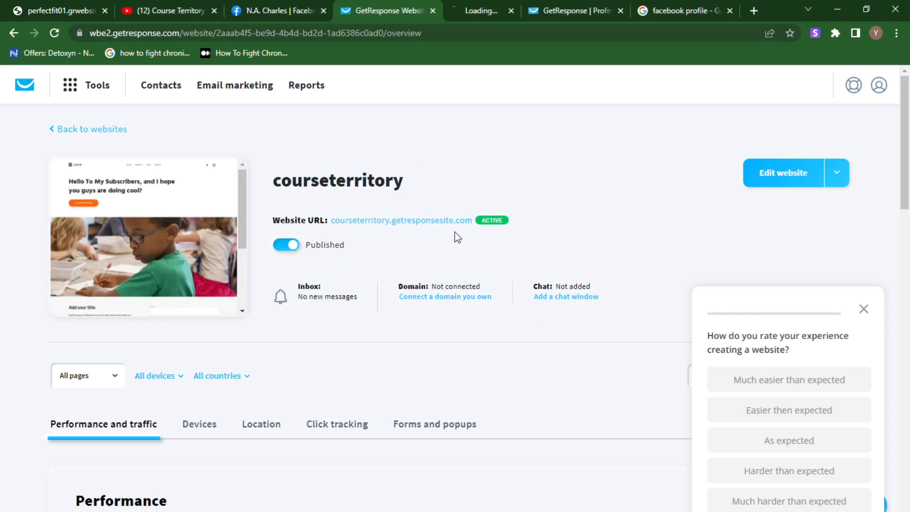
{"action": "left_click", "coordinate": [475, 6]}
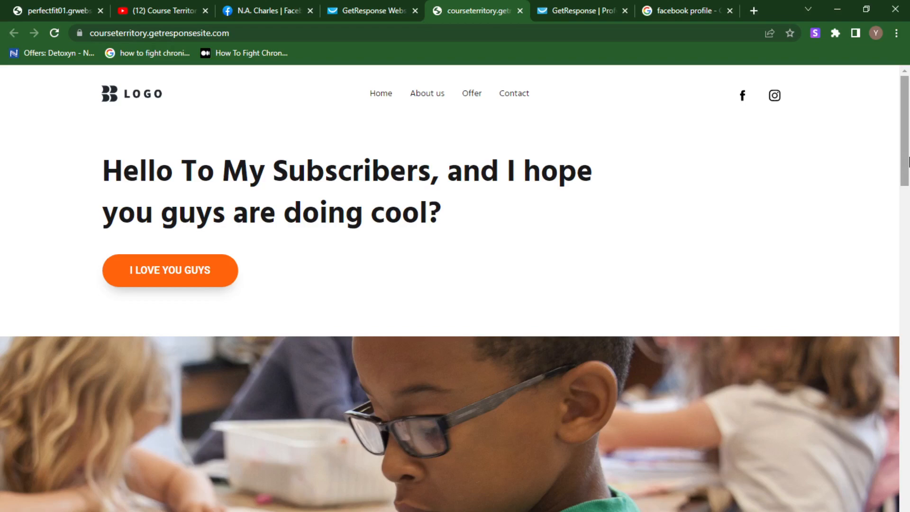
{"action": "mouse_move", "coordinate": [907, 161]}
{"action": "left_mouse_down"}
{"action": "mouse_move", "coordinate": [908, 441]}
{"action": "mouse_move", "coordinate": [907, 153]}
{"action": "left_mouse_up"}
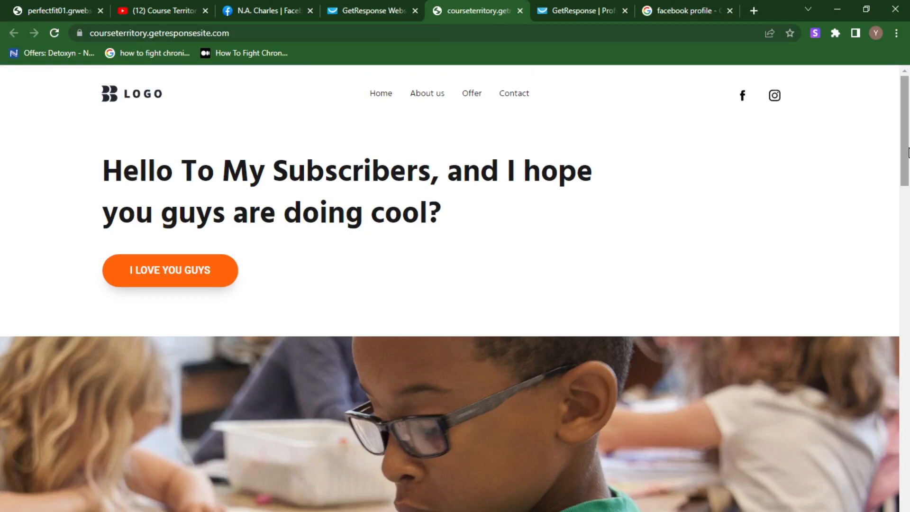